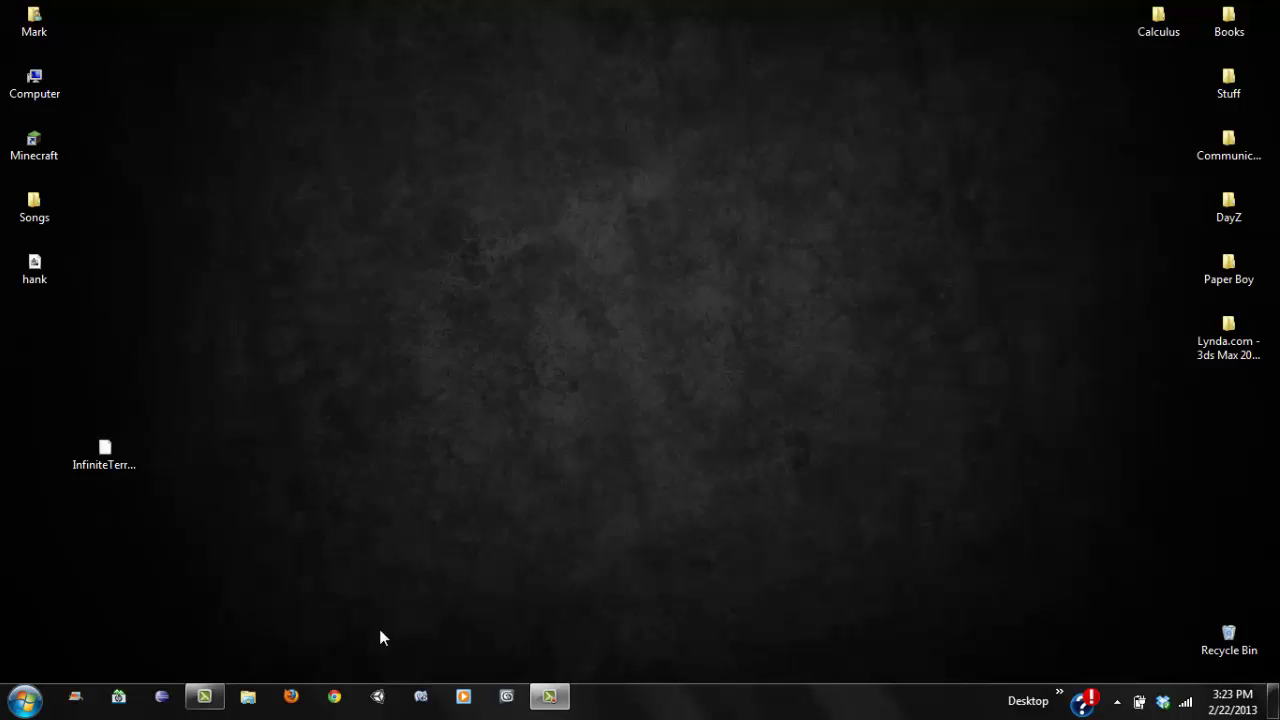
Launch Unity and create a new project that imports the Character Controller and Terrain Assets packages.
{"action": "left_click", "coordinate": [377, 695]}
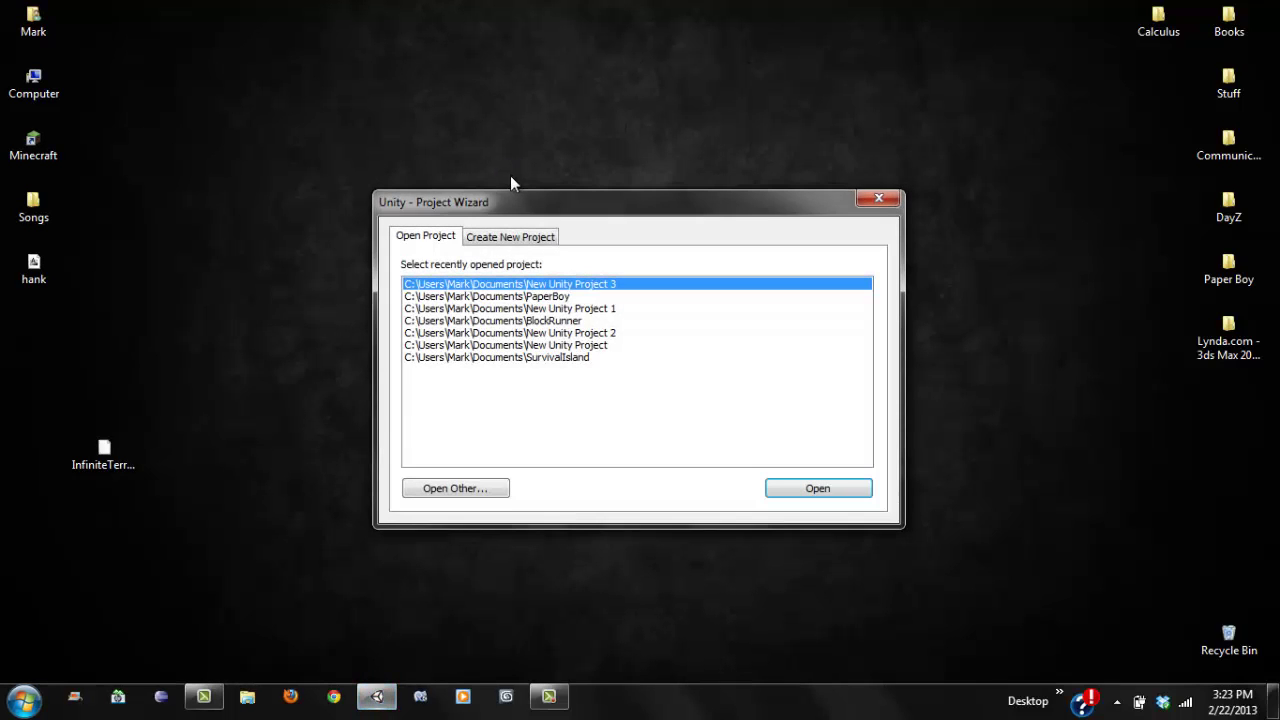
{"action": "left_click", "coordinate": [538, 238]}
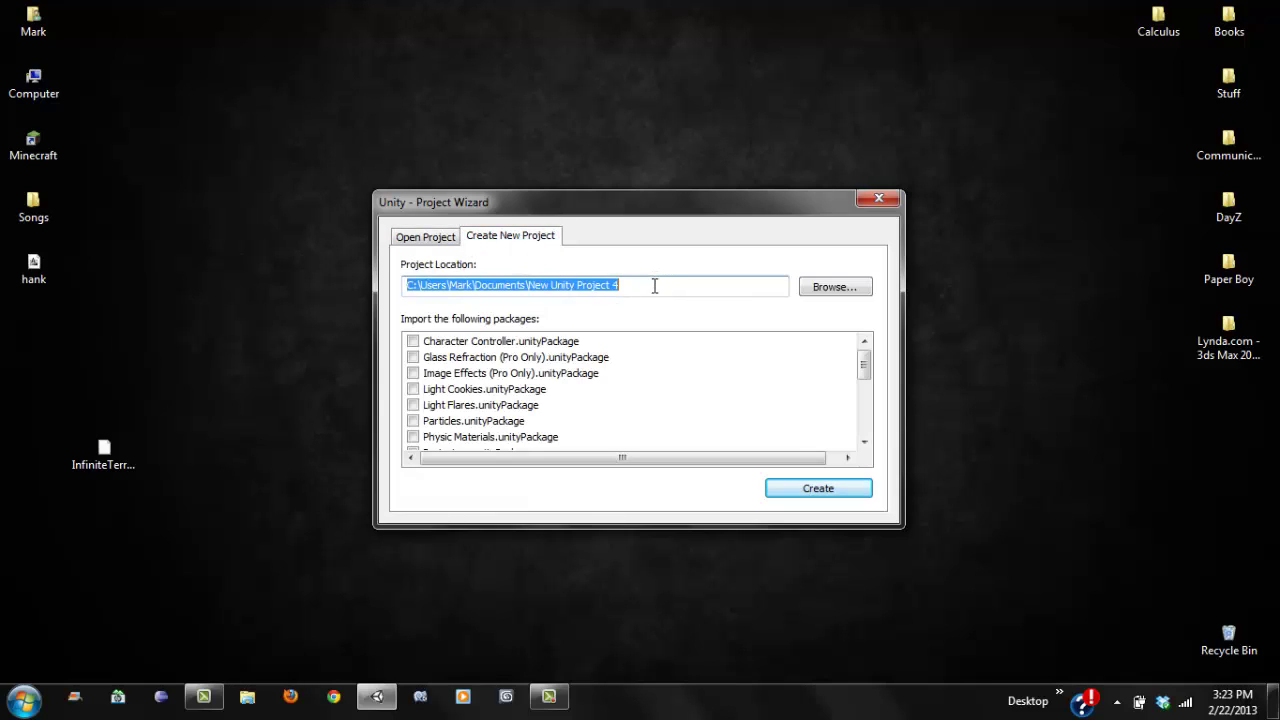
{"action": "left_click", "coordinate": [413, 342]}
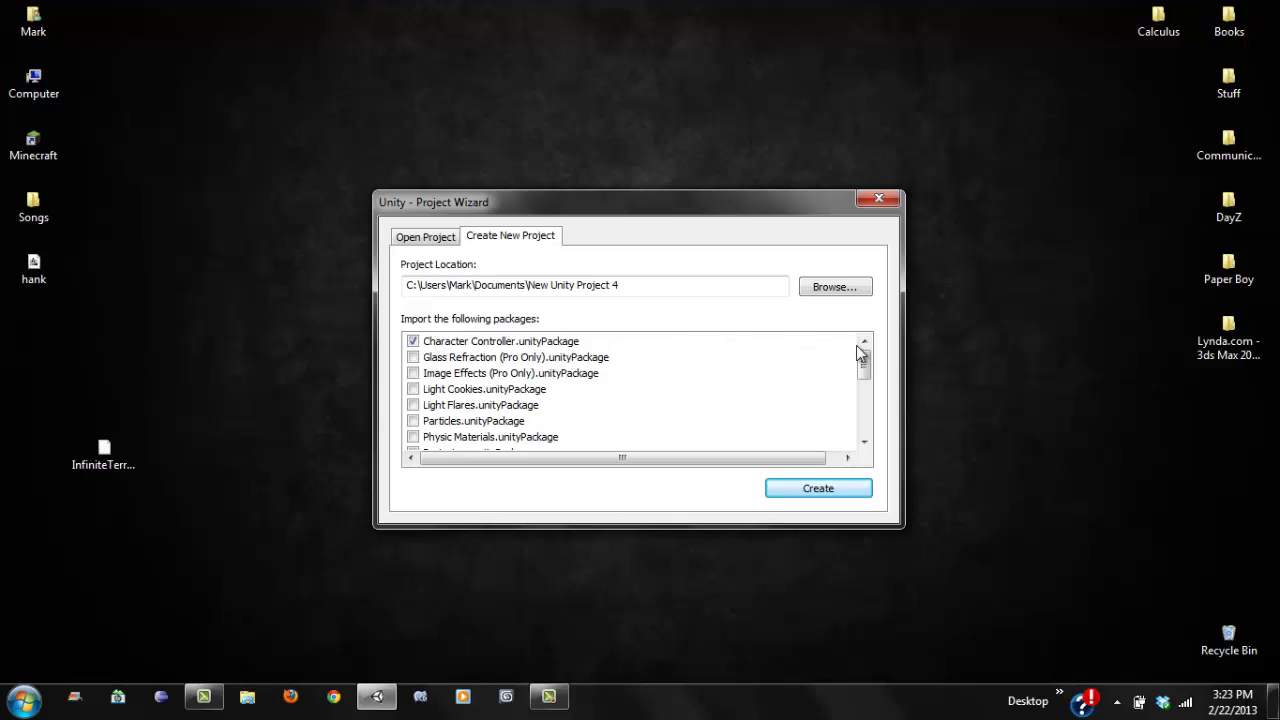
{"action": "left_click_drag", "start_coordinate": [862, 356], "coordinate": [866, 410]}
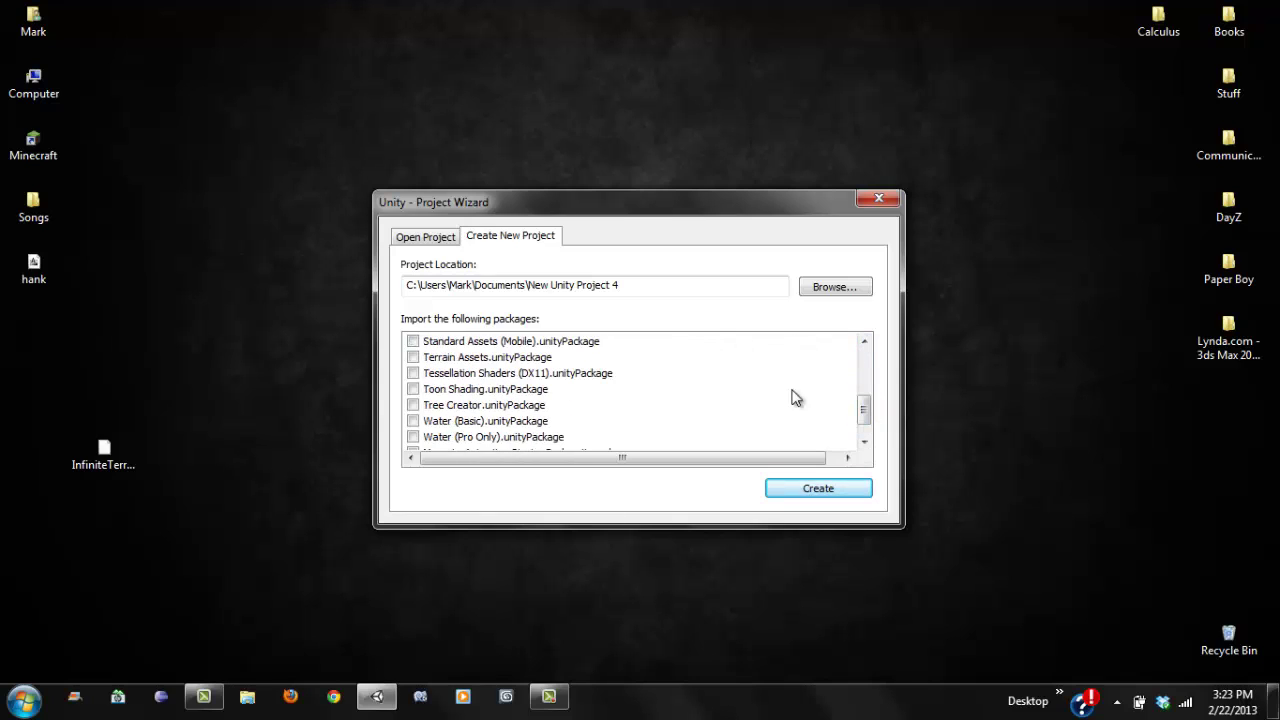
{"action": "left_click", "coordinate": [413, 357]}
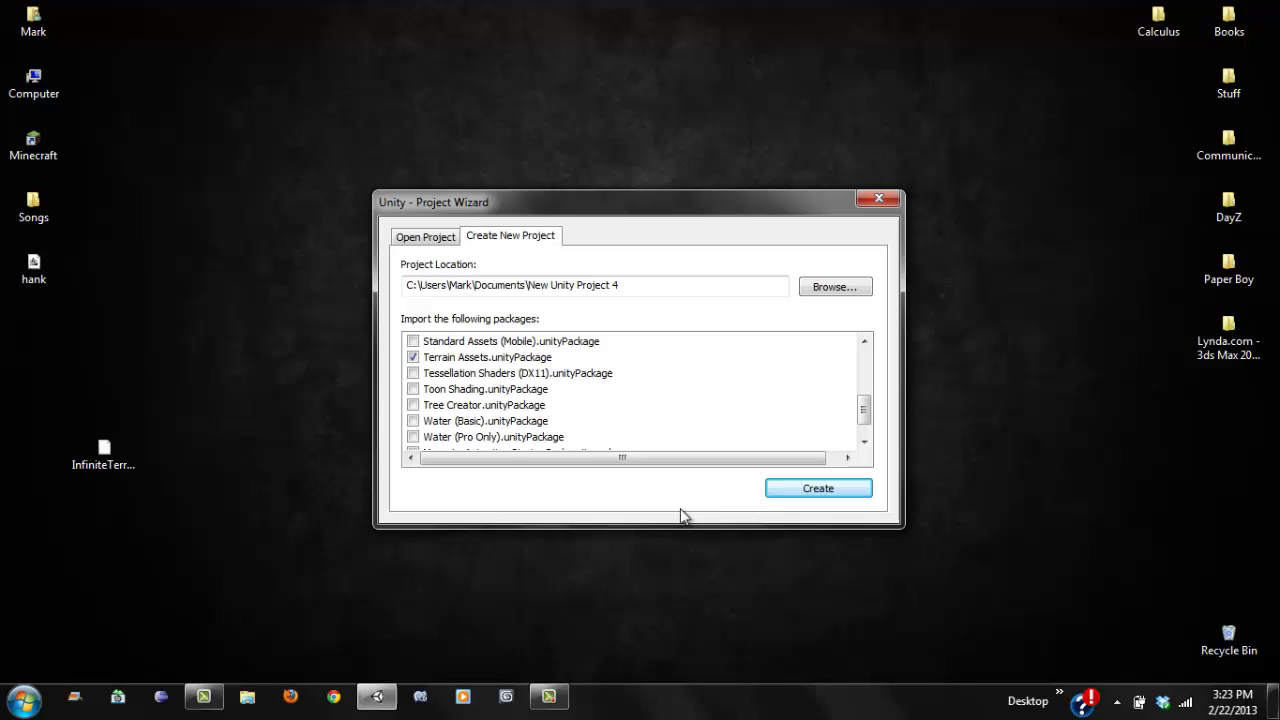
{"action": "left_click", "coordinate": [785, 492]}
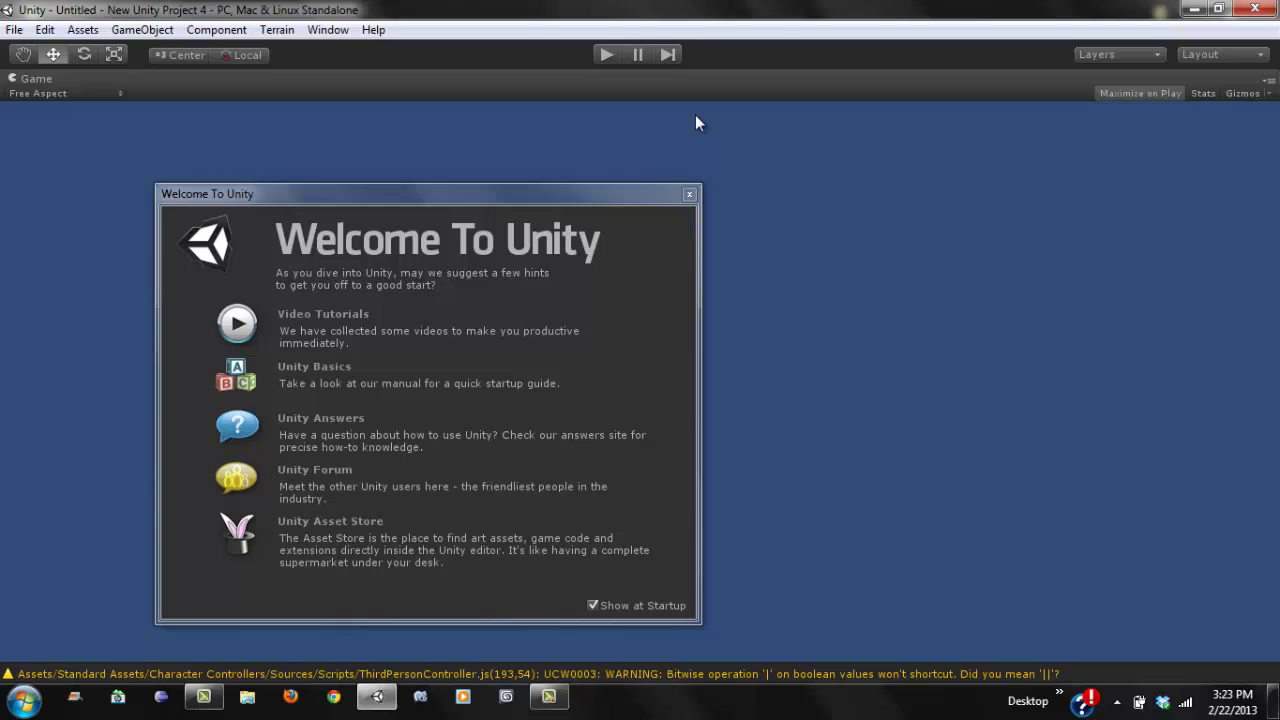
Dismiss the welcome window and restore the maximized Game view to the full editor layout.
{"action": "left_click", "coordinate": [689, 193]}
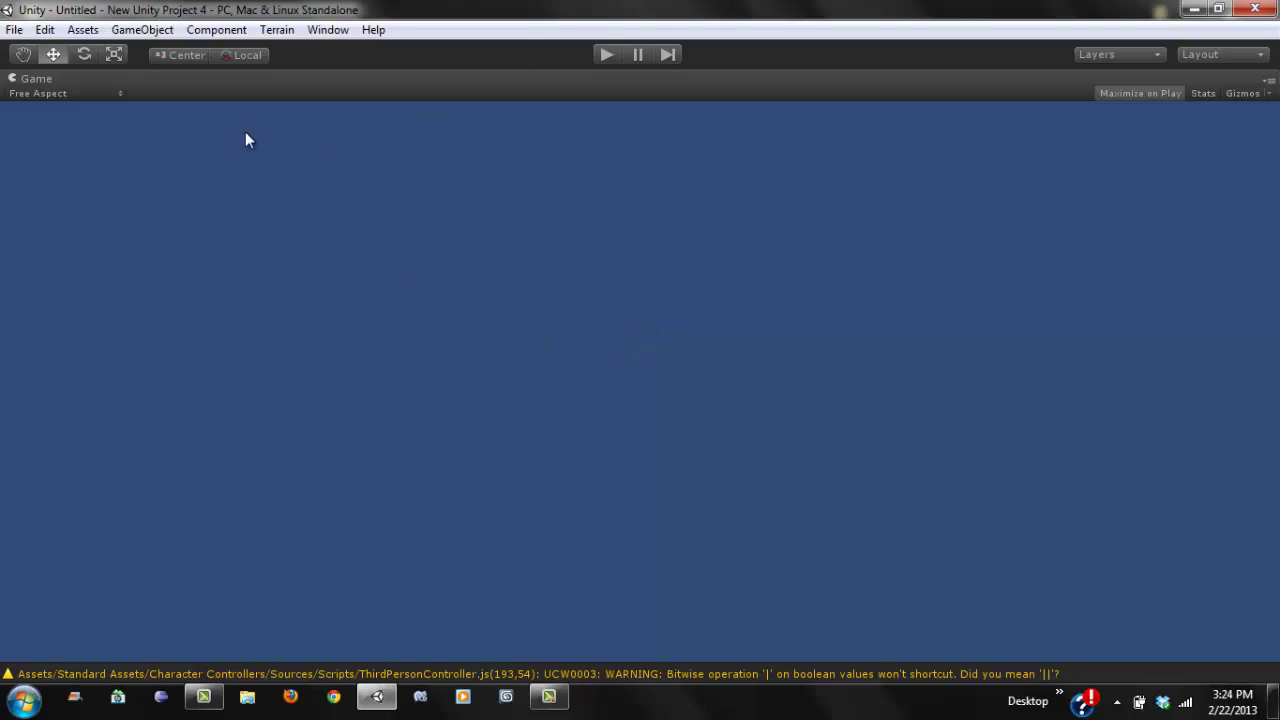
{"action": "right_click", "coordinate": [50, 78]}
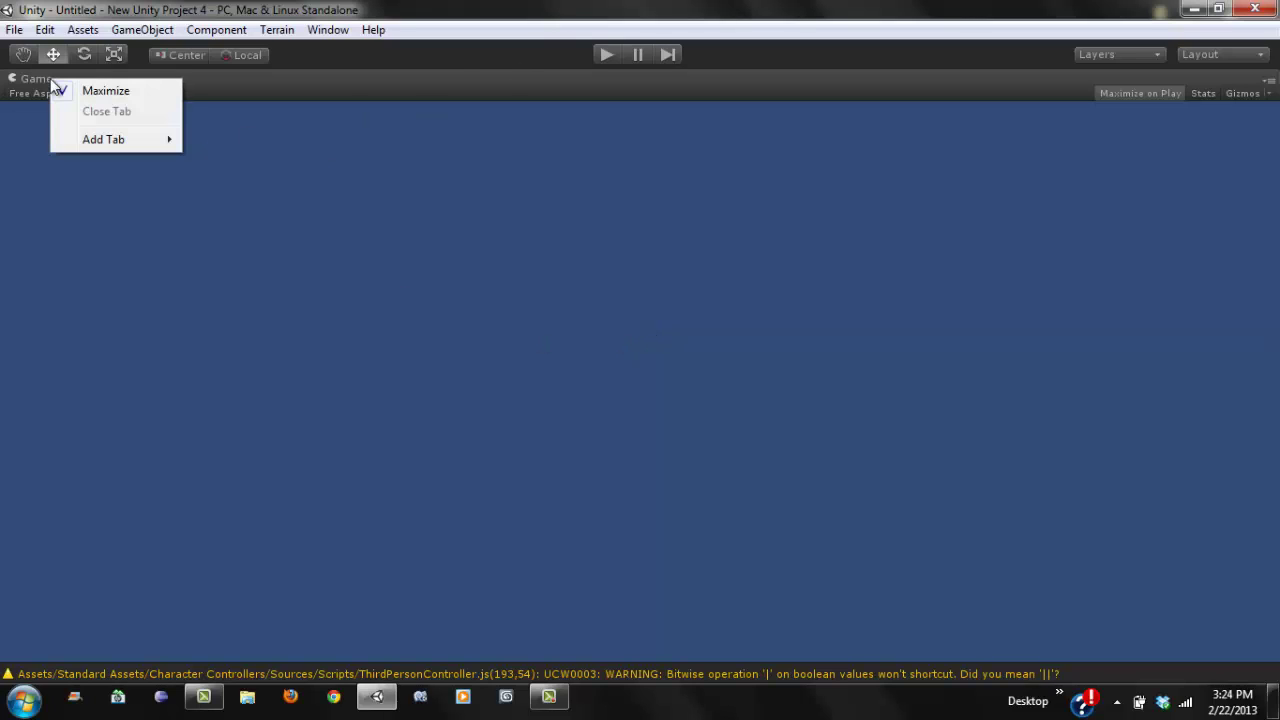
{"action": "left_click", "coordinate": [76, 89]}
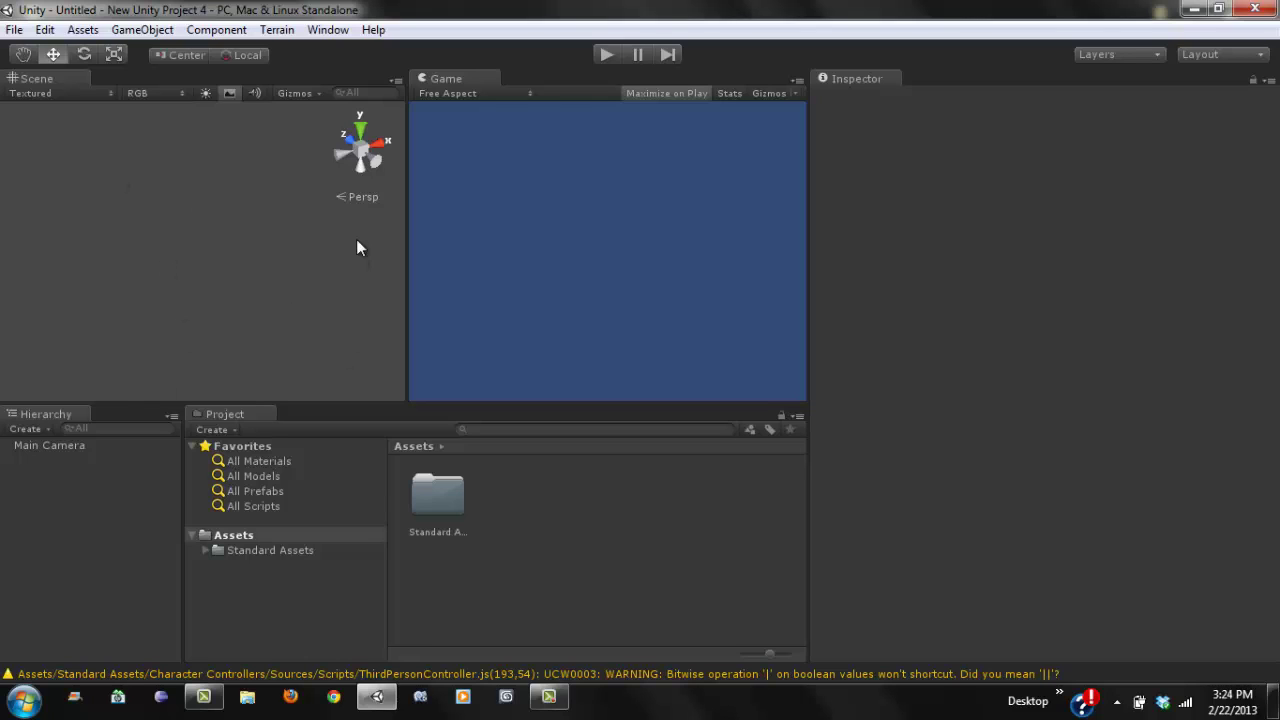
Create a new terrain in the scene.
{"action": "left_click", "coordinate": [277, 30]}
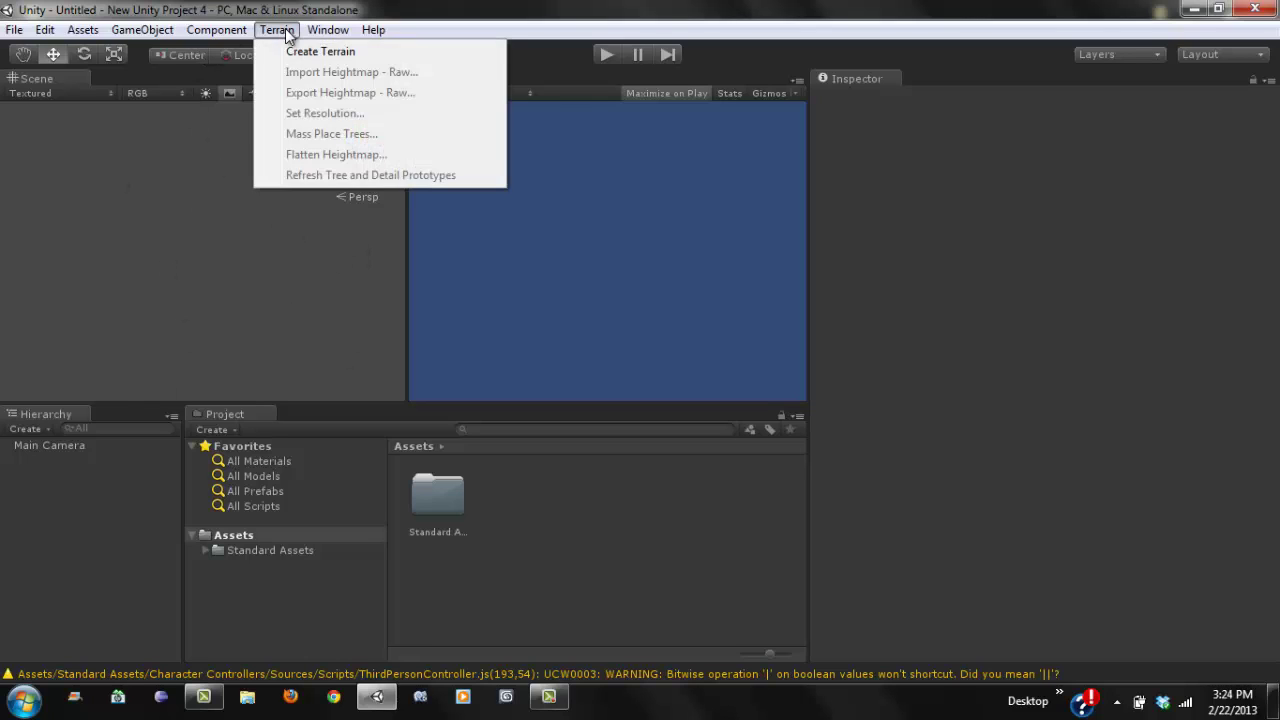
{"action": "mouse_move", "coordinate": [304, 33]}
{"action": "left_click", "coordinate": [296, 52]}
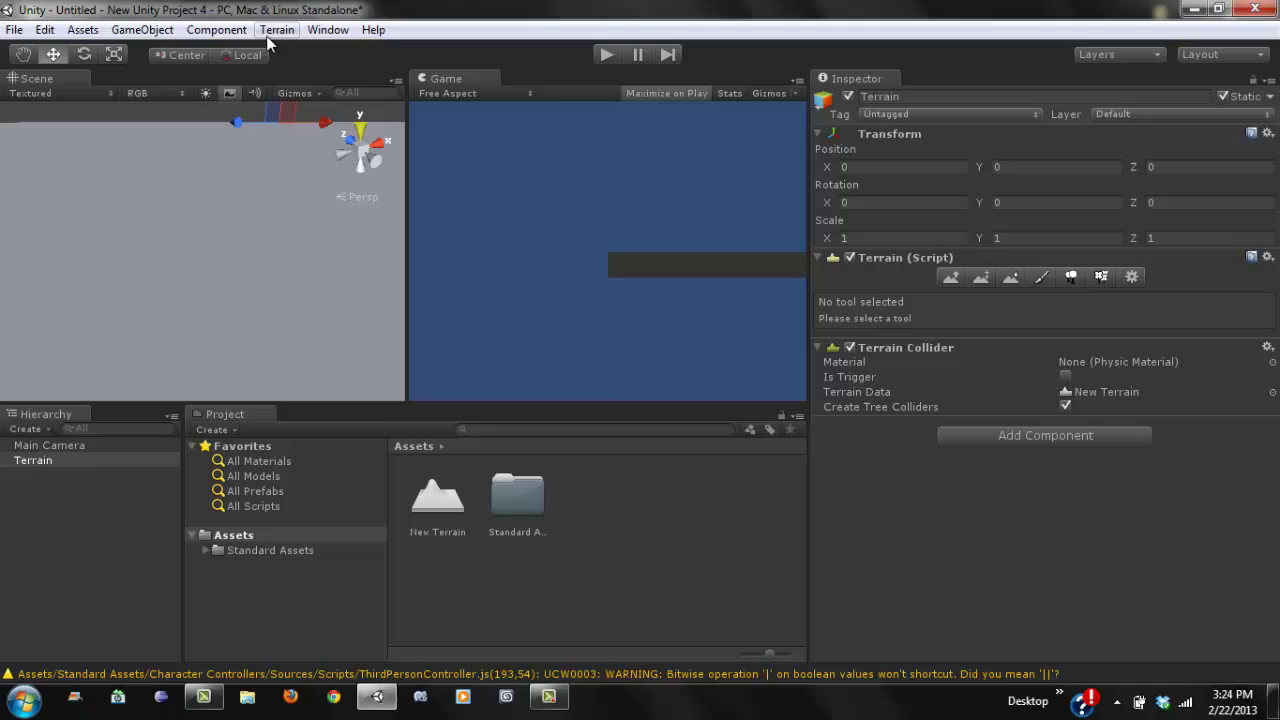
Set the terrain resolution to a width of 500 and a length of 500.
{"action": "scroll", "coordinate": [169, 339], "scroll_direction": "down", "scroll_amount": 4}
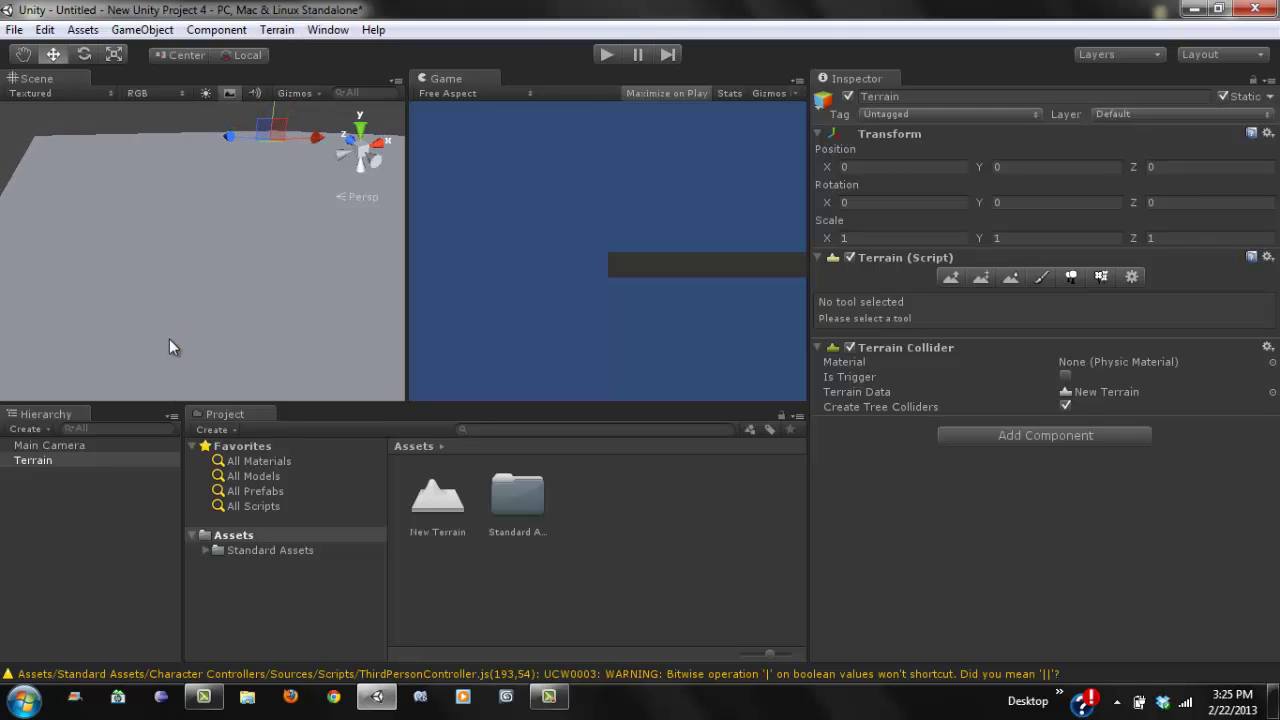
{"action": "scroll", "coordinate": [196, 290], "scroll_direction": "down", "scroll_amount": 5}
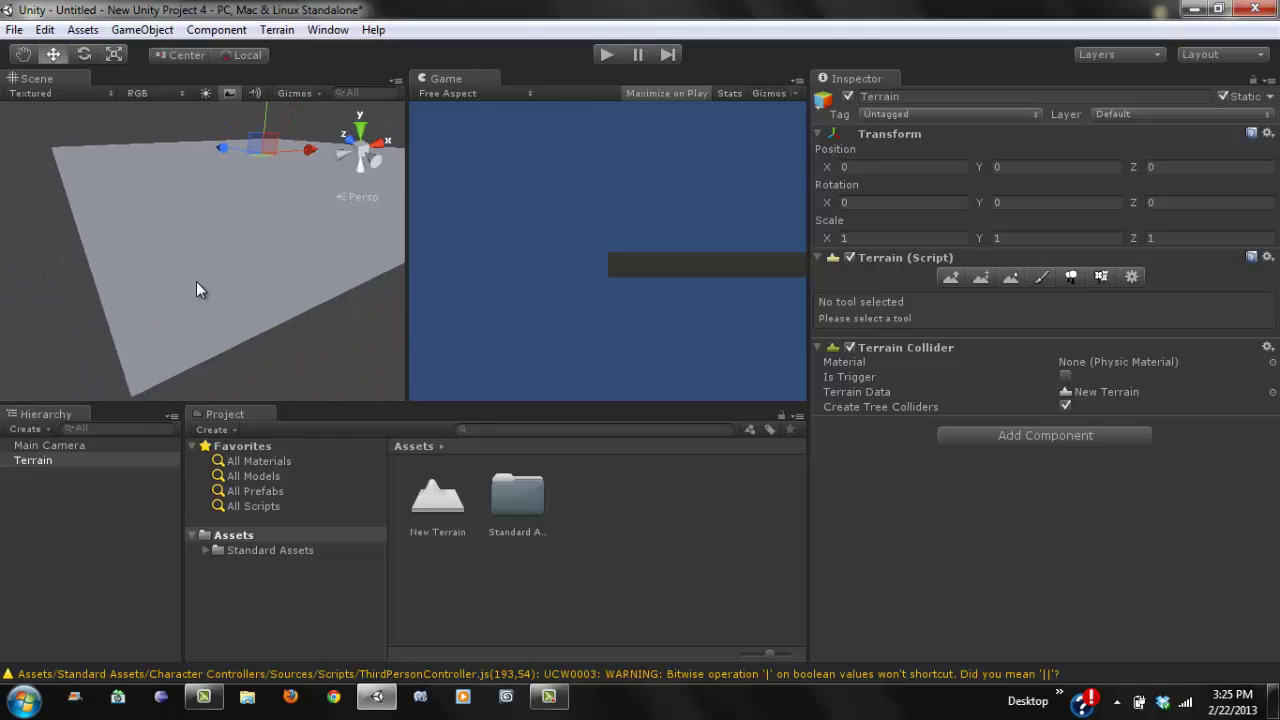
{"action": "left_click_drag", "start_coordinate": [196, 281], "coordinate": [204, 201], "text": "alt"}
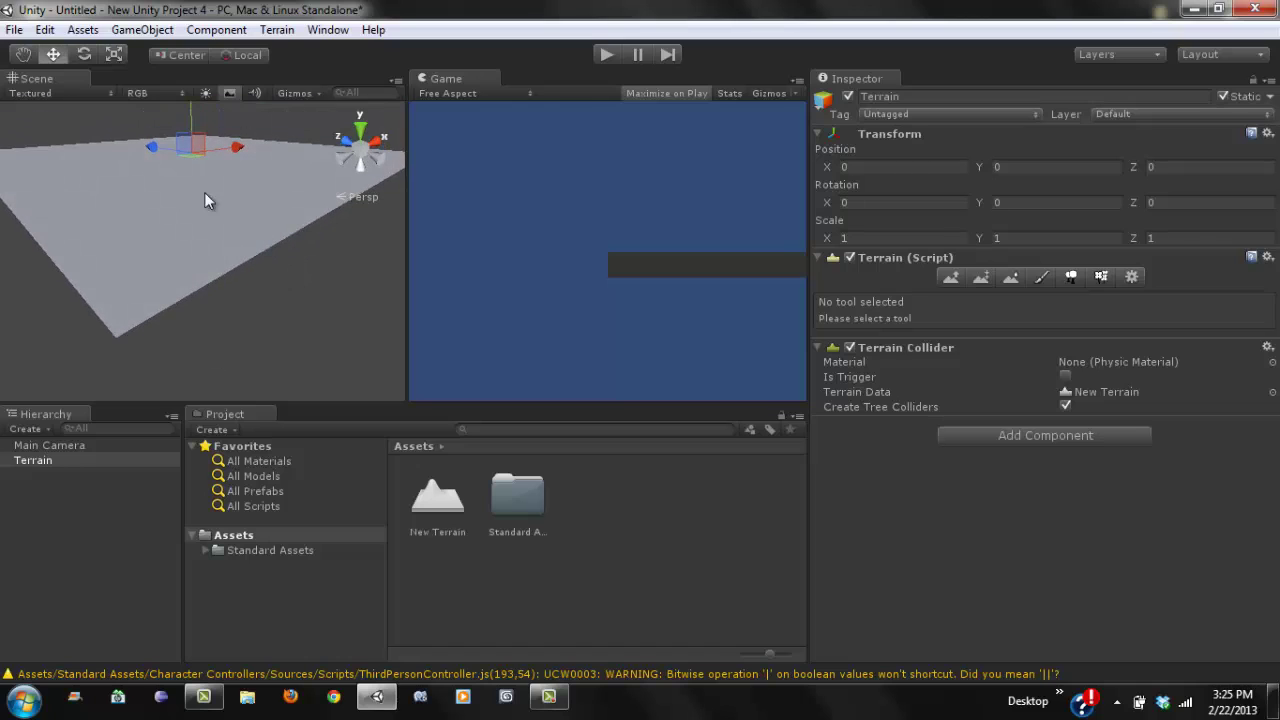
{"action": "left_click", "coordinate": [273, 30]}
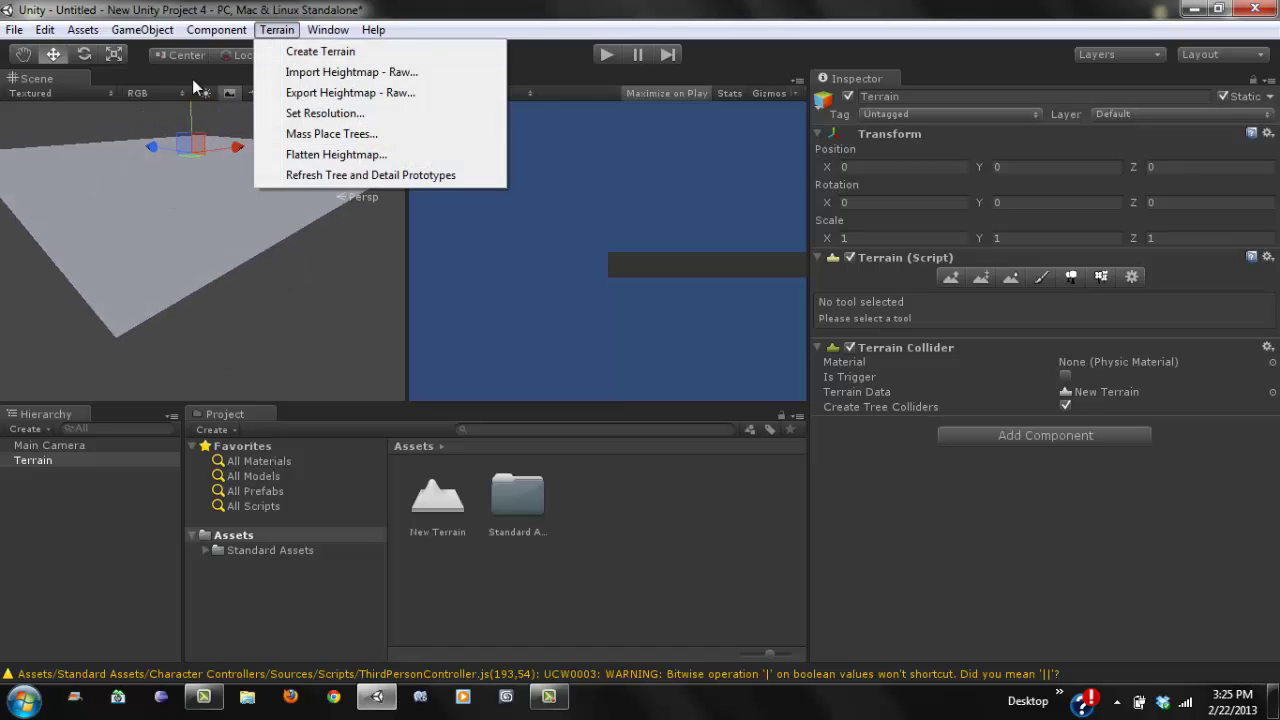
{"action": "left_click", "coordinate": [325, 114]}
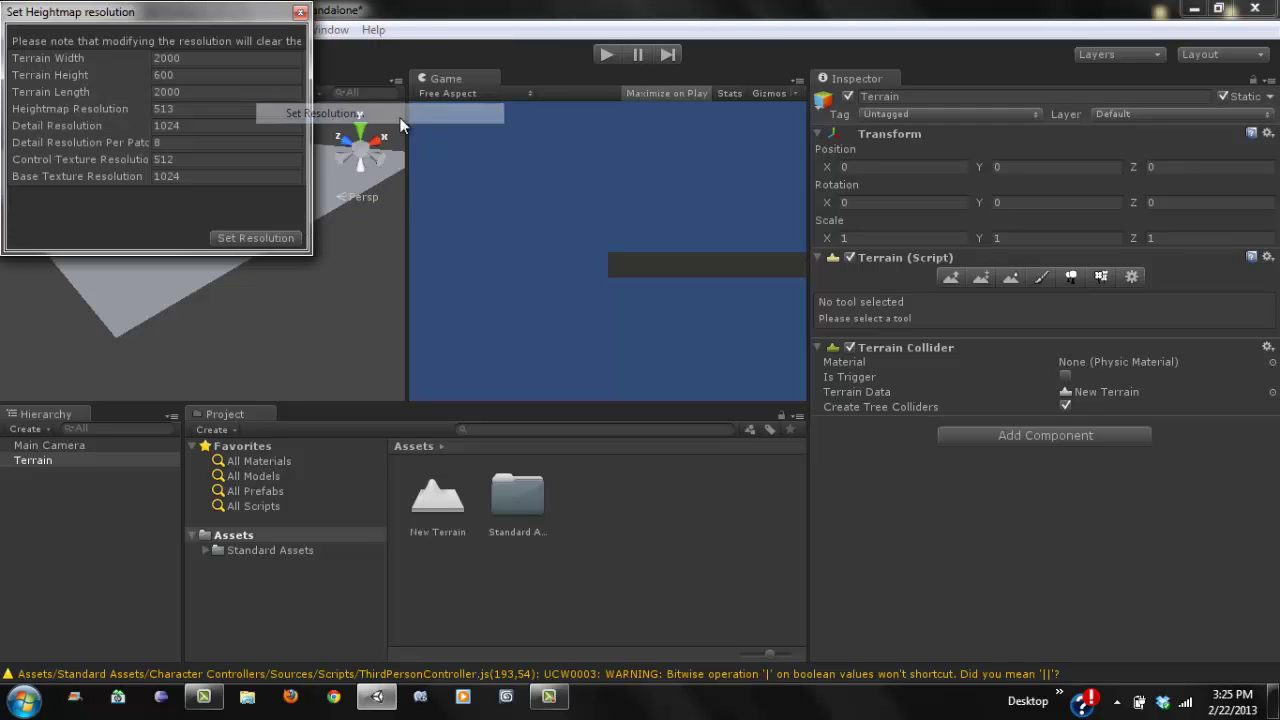
{"action": "left_click", "coordinate": [205, 58]}
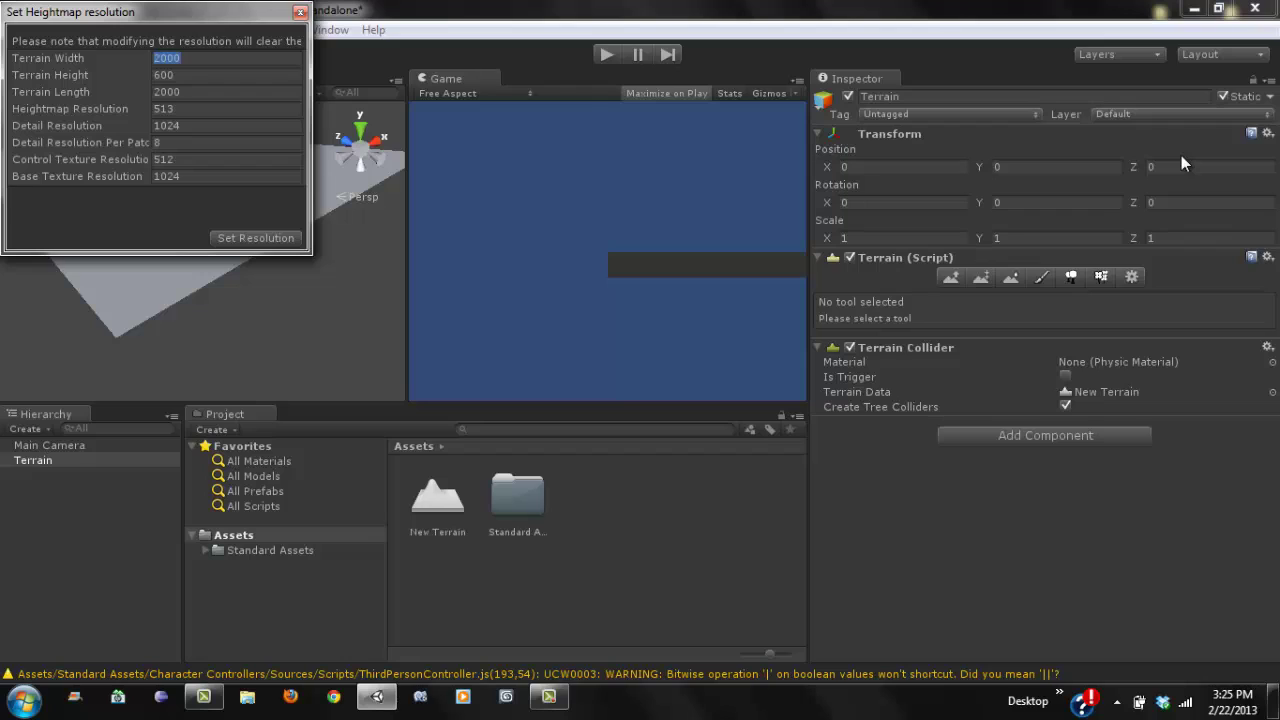
{"action": "type", "text": "500"}
{"action": "left_click", "coordinate": [208, 93]}
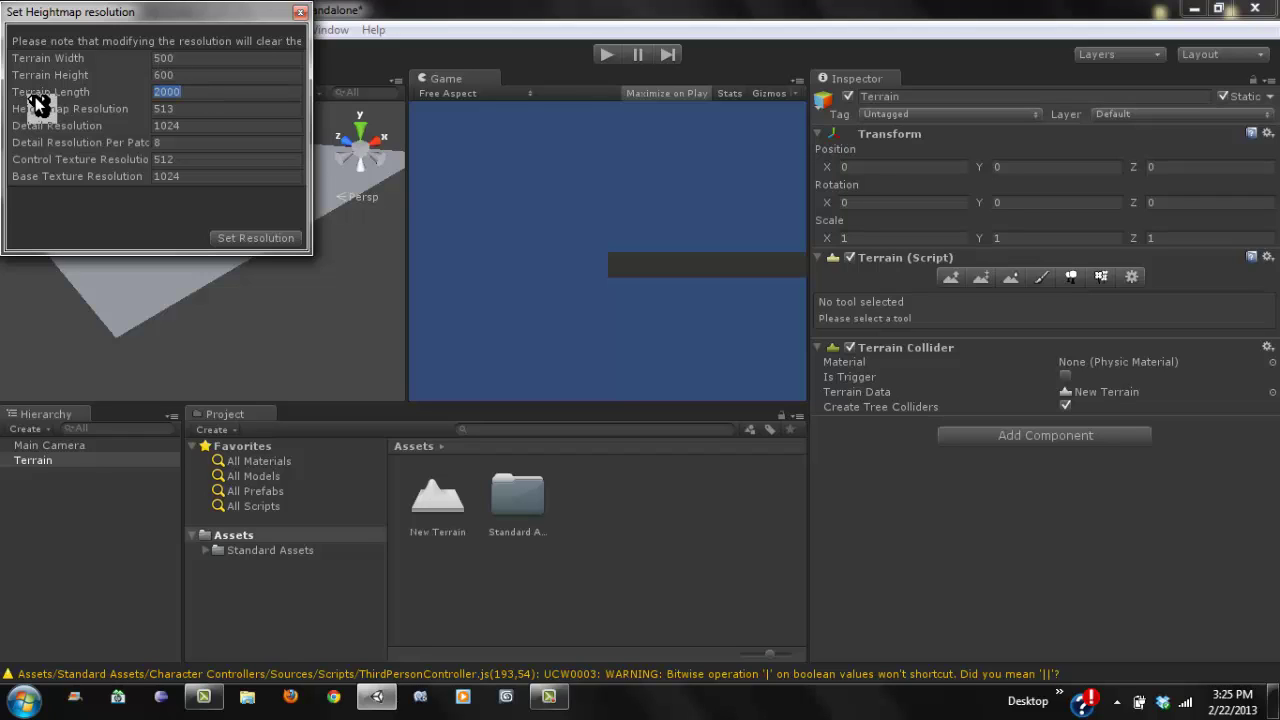
{"action": "key", "text": "BackSpace"}
{"action": "key", "text": "BackSpace"}
{"action": "key", "text": "BackSpace"}
{"action": "key", "text": "BackSpace"}
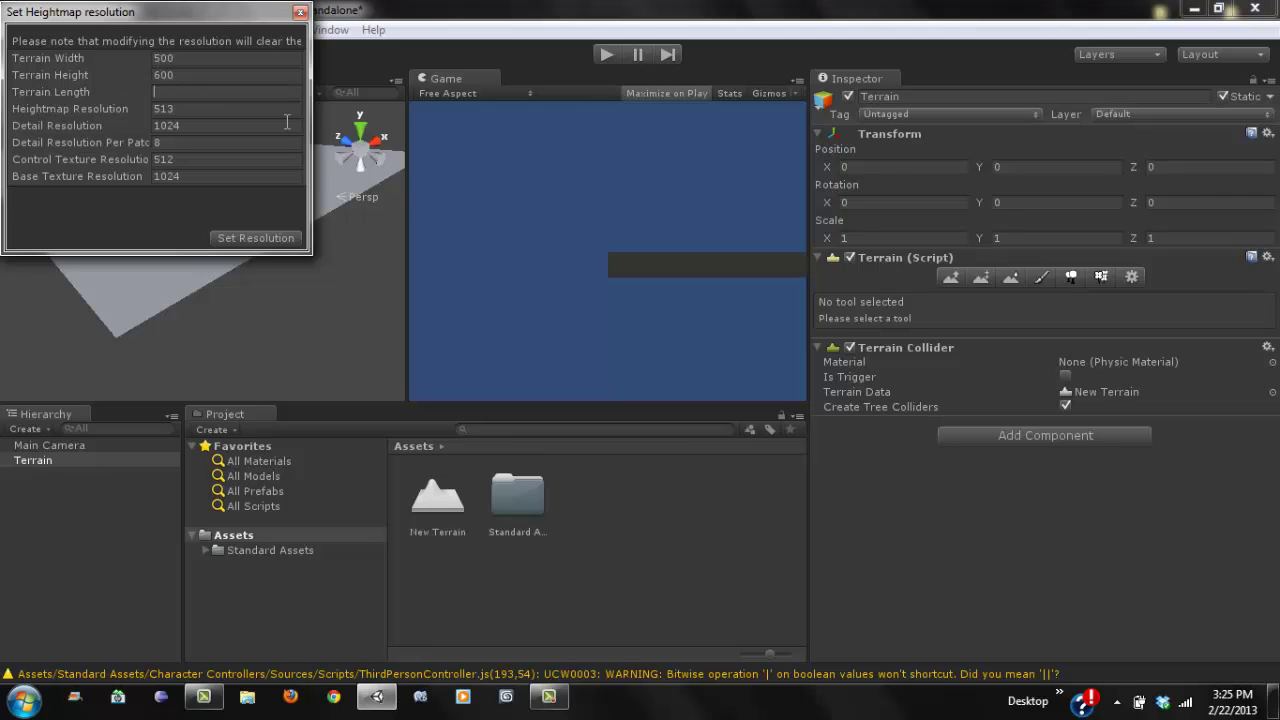
{"action": "type", "text": "500"}
{"action": "left_click", "coordinate": [256, 238]}
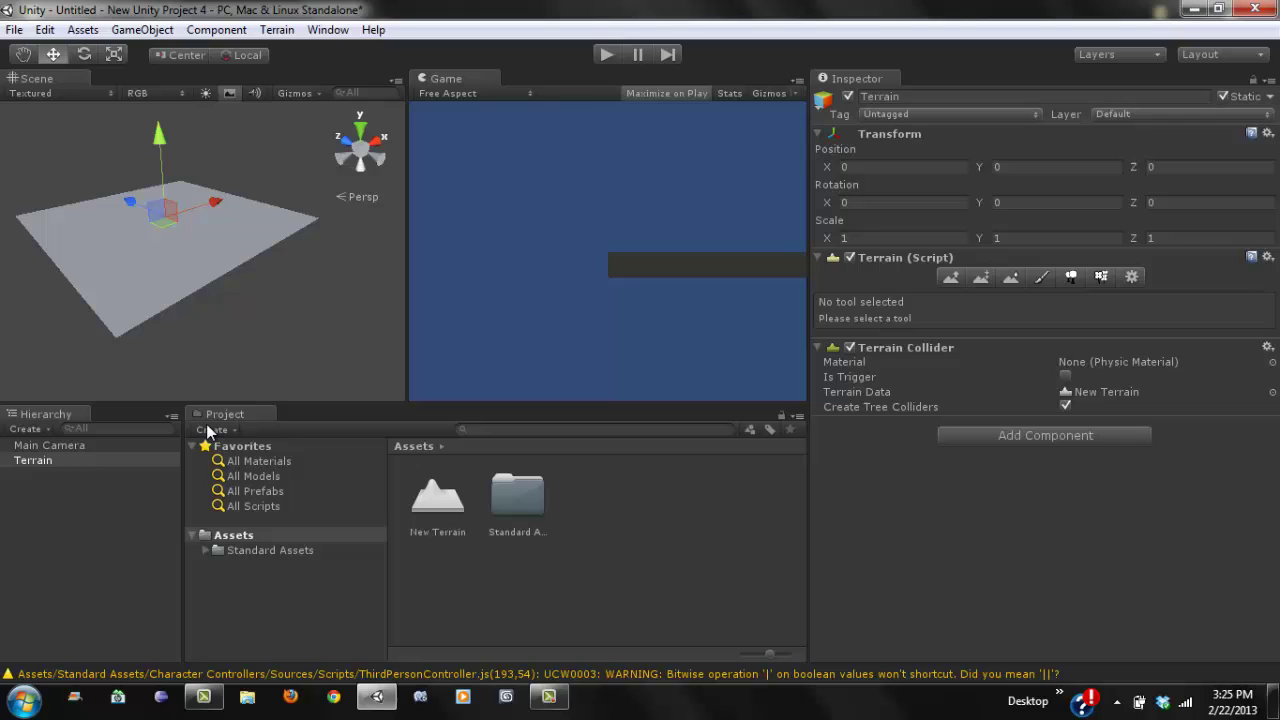
Add a directional light and move it above and beside the terrain, to about X 146, Y 260, Z -56.
{"action": "left_click_drag", "start_coordinate": [84, 230], "coordinate": [205, 291], "text": "alt"}
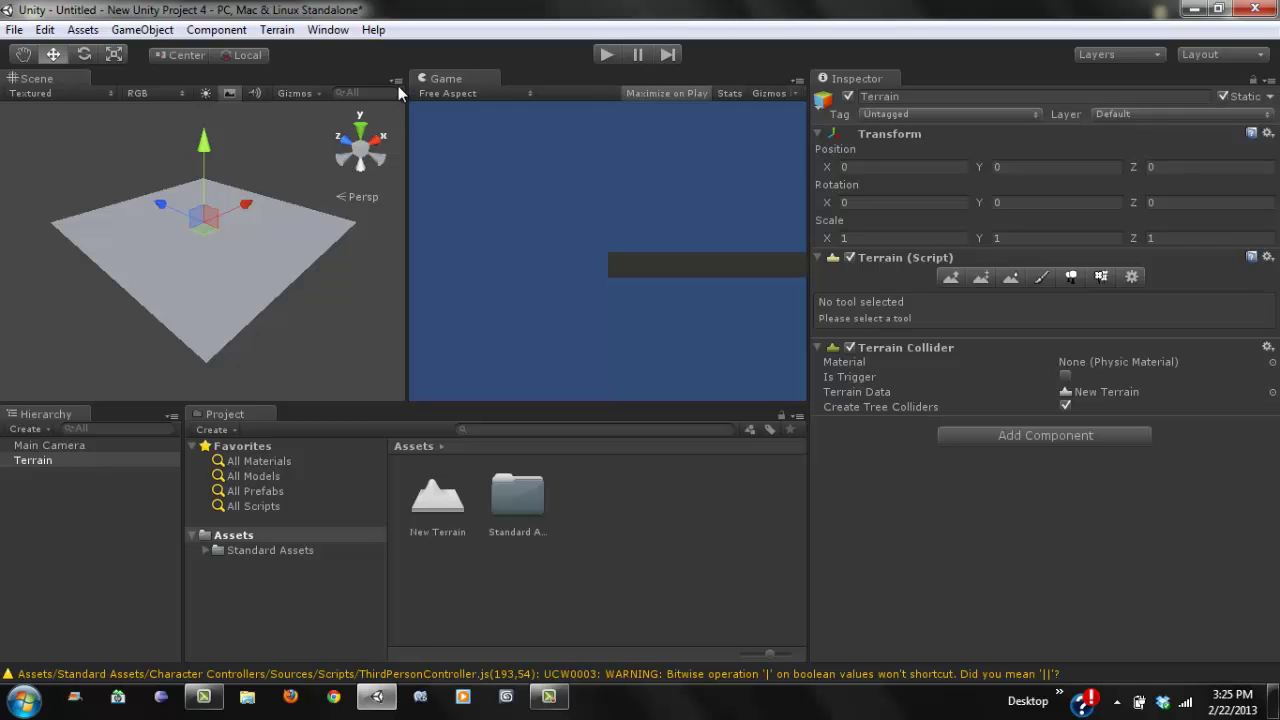
{"action": "left_click", "coordinate": [139, 29]}
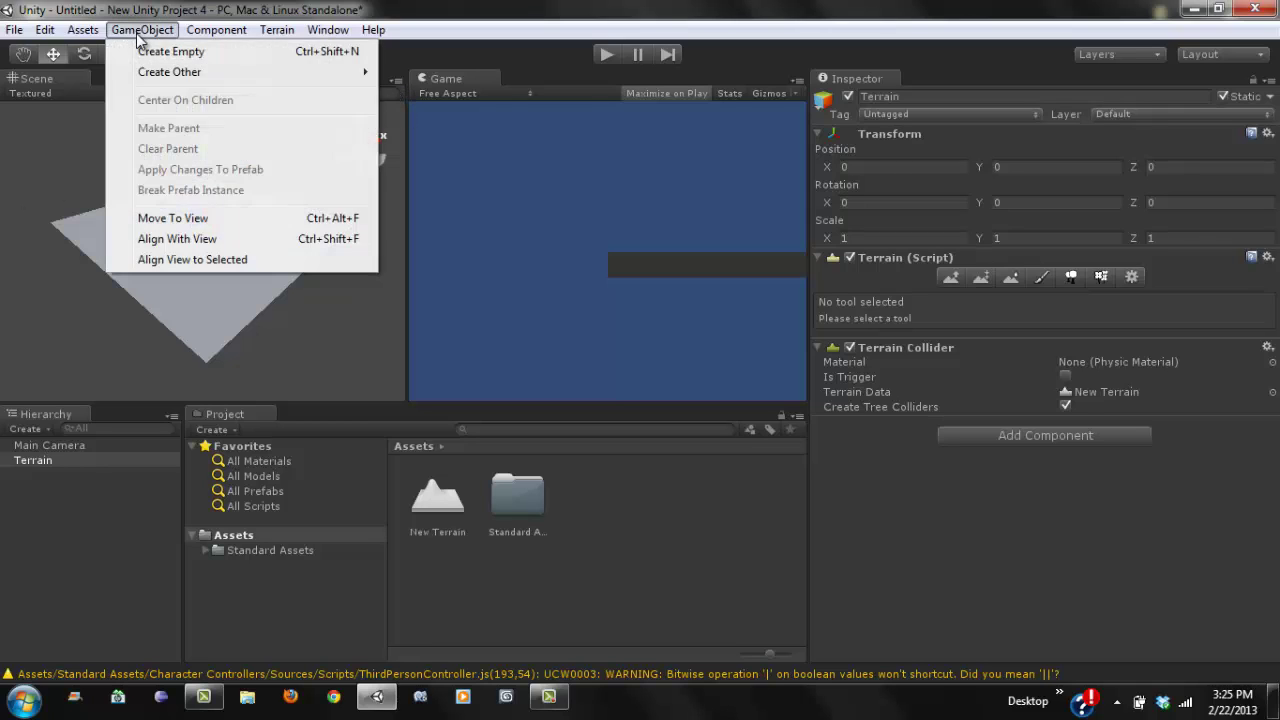
{"action": "mouse_move", "coordinate": [193, 78]}
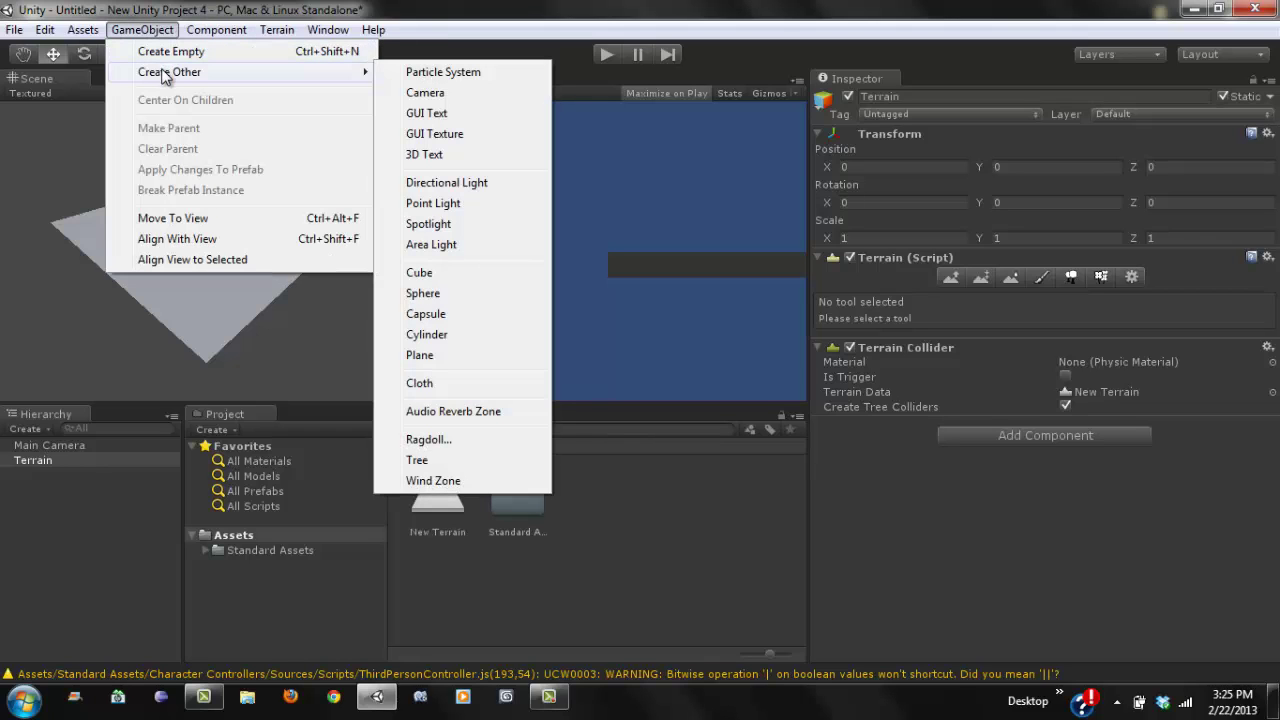
{"action": "left_click", "coordinate": [457, 188]}
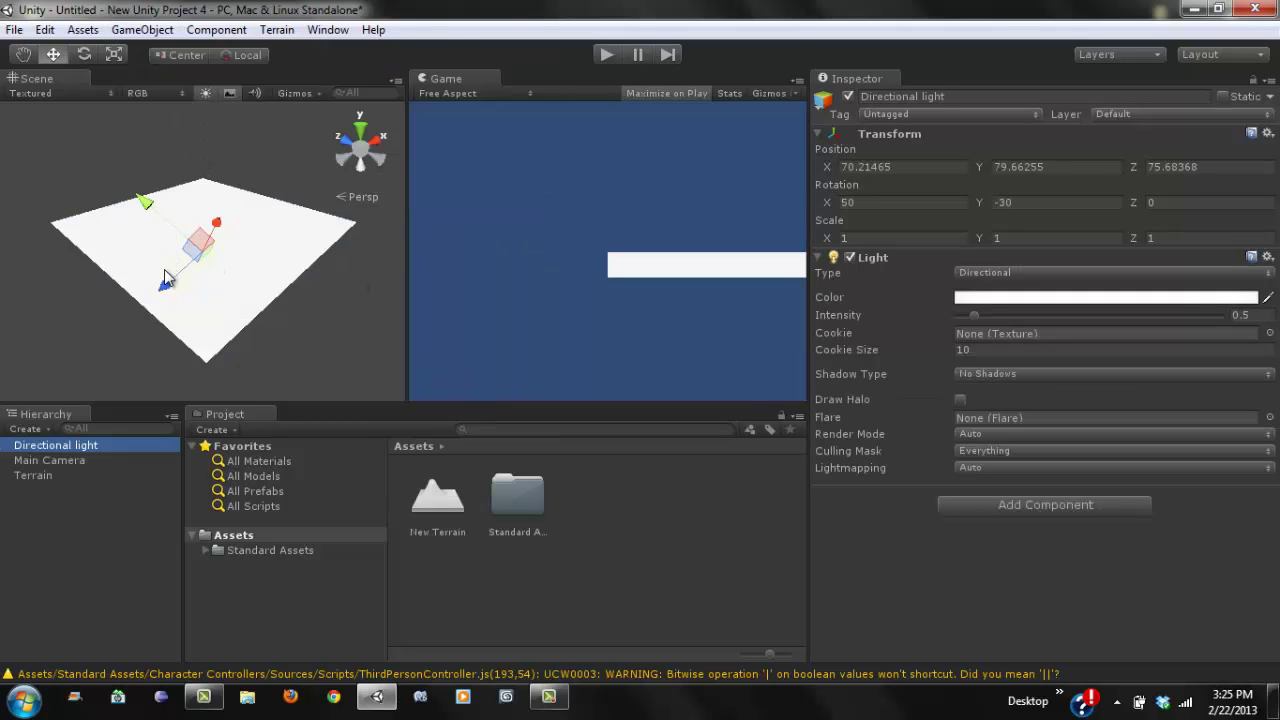
{"action": "left_click_drag", "start_coordinate": [165, 300], "coordinate": [328, 248]}
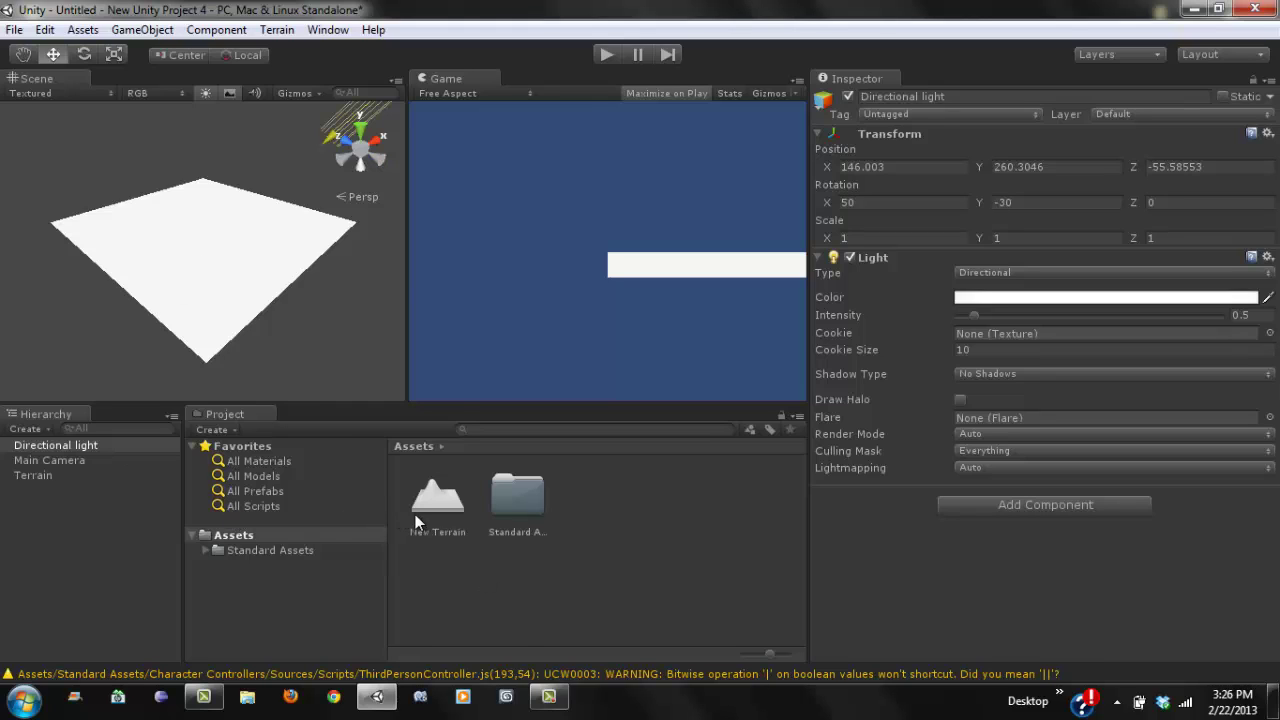
Add a terrain texture to the Terrain object, using Cliff for both the texture and the normal map.
{"action": "left_click", "coordinate": [28, 475]}
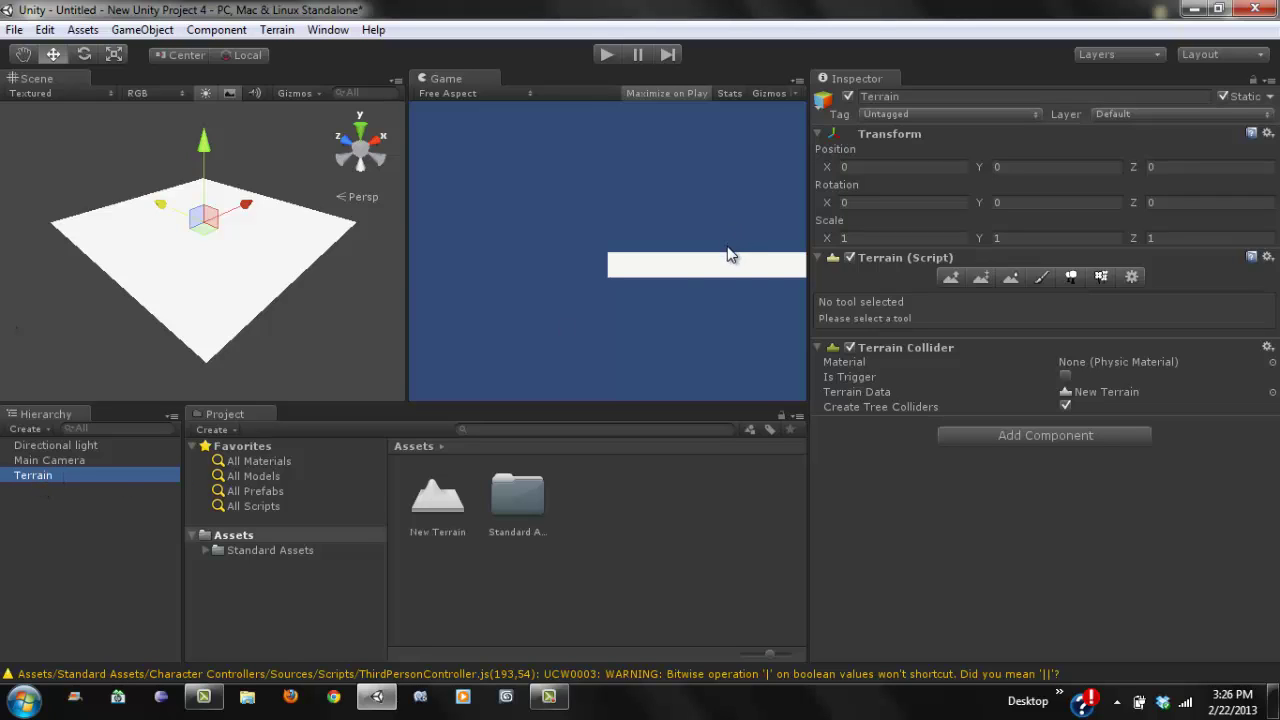
{"action": "left_click", "coordinate": [1041, 278]}
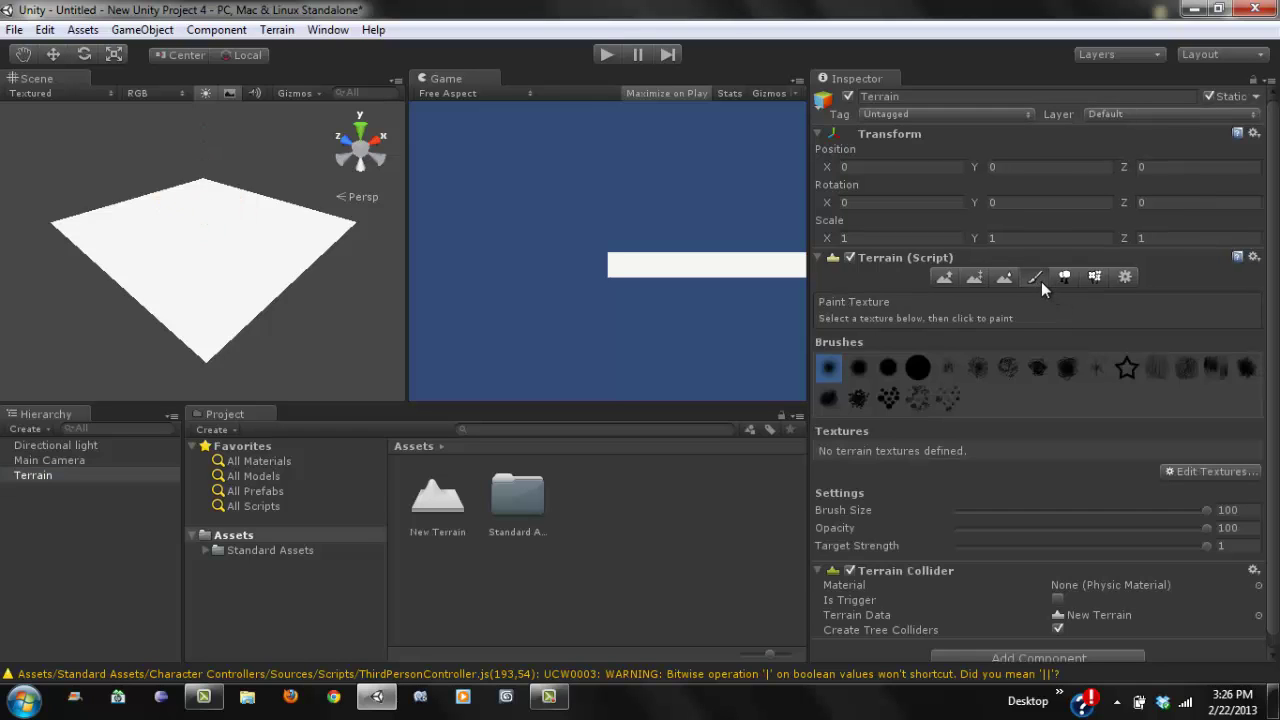
{"action": "left_click", "coordinate": [1183, 471]}
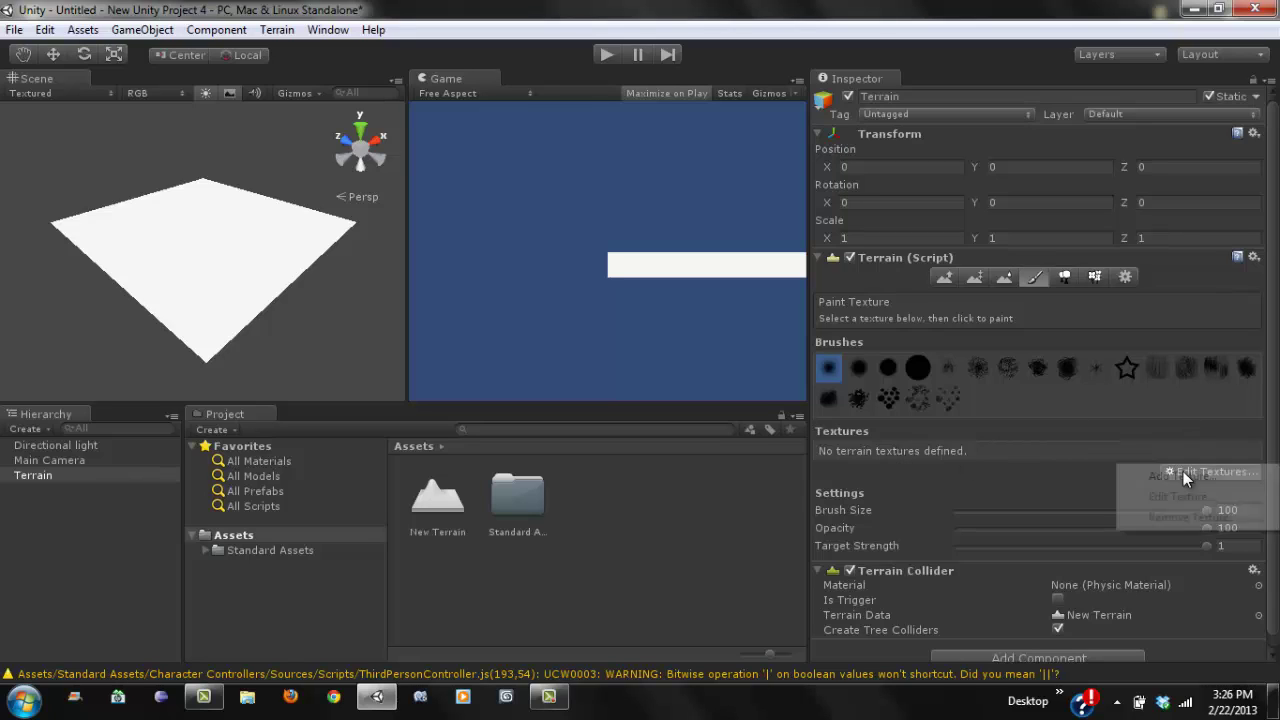
{"action": "left_click", "coordinate": [1183, 477]}
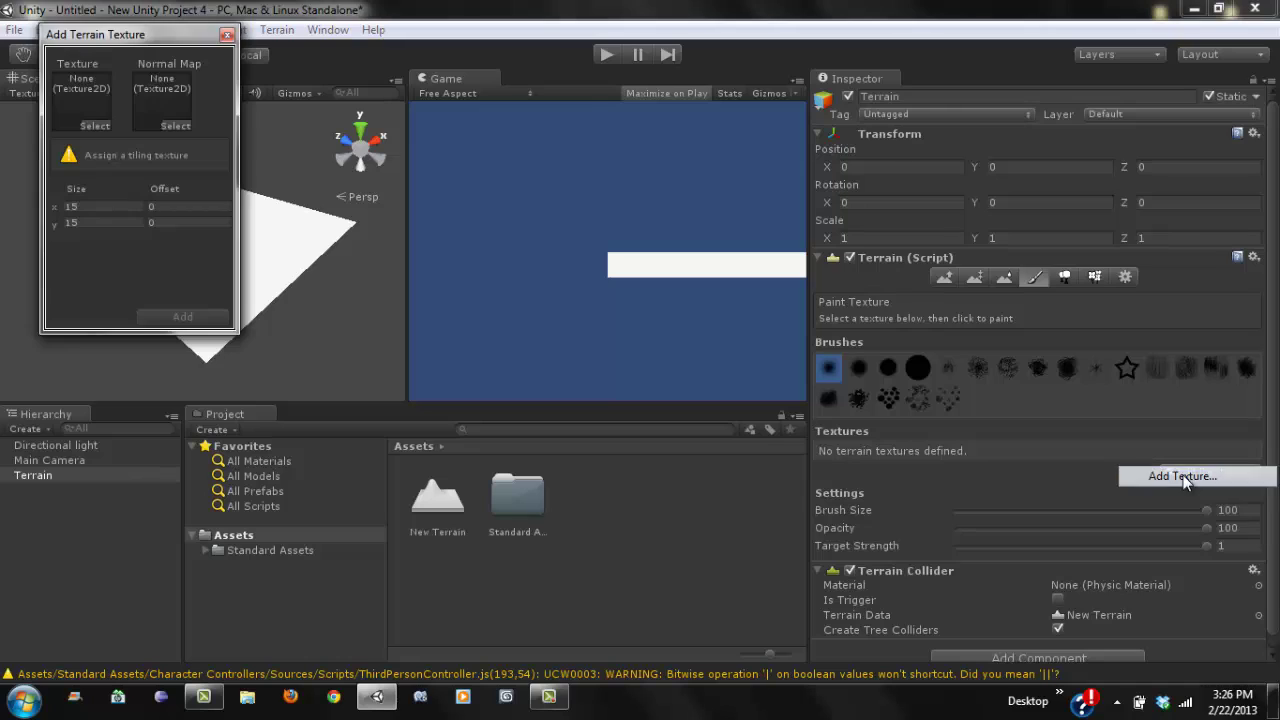
{"action": "left_click", "coordinate": [94, 126]}
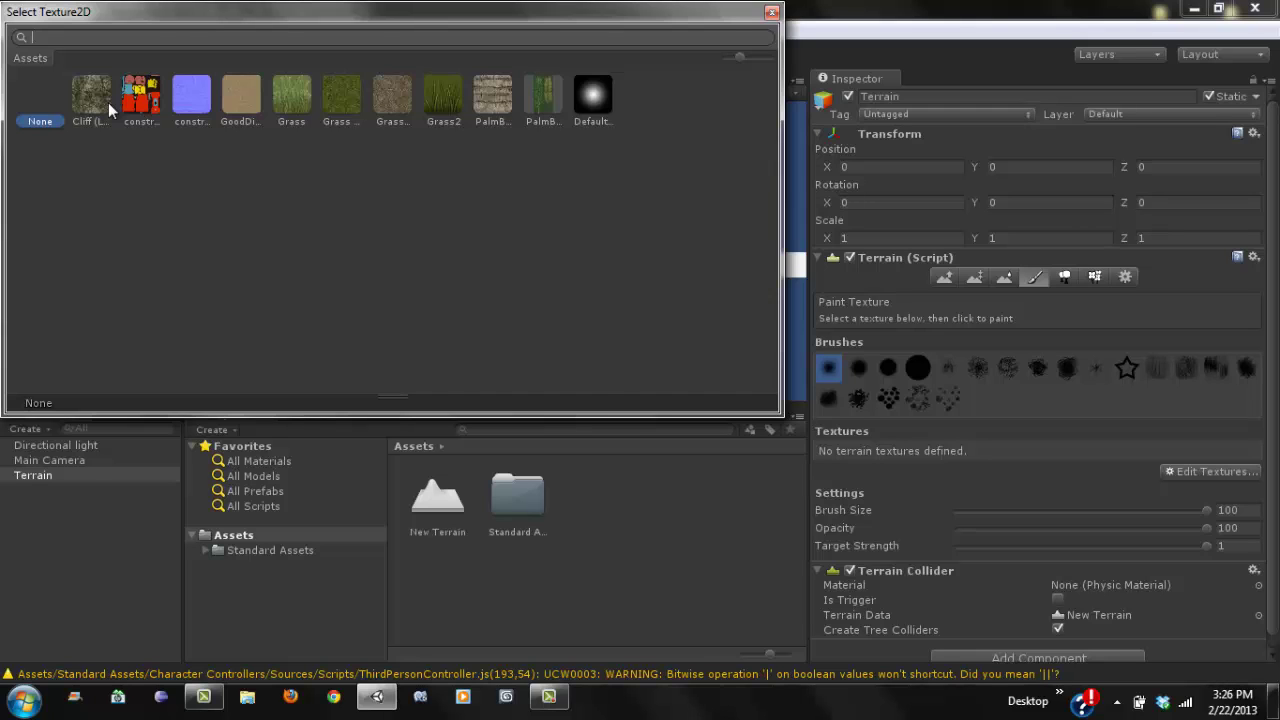
{"action": "double_click", "coordinate": [108, 102]}
{"action": "left_click", "coordinate": [163, 122]}
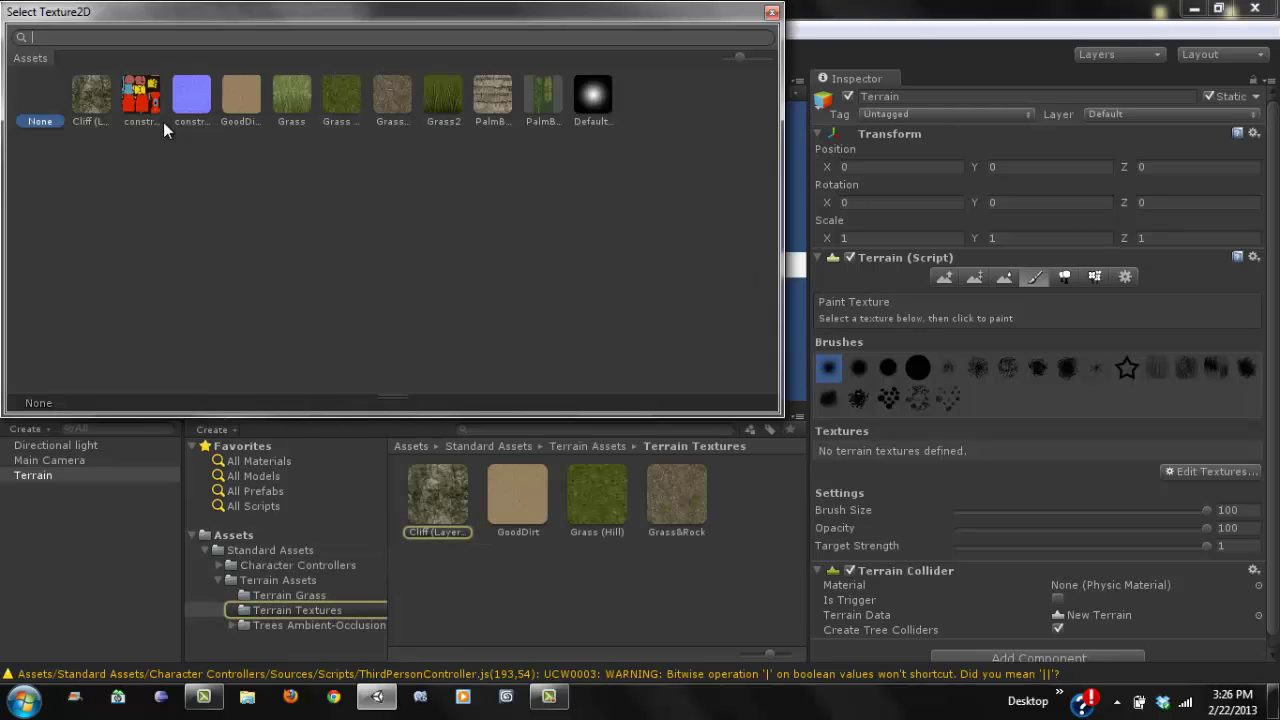
{"action": "double_click", "coordinate": [92, 100]}
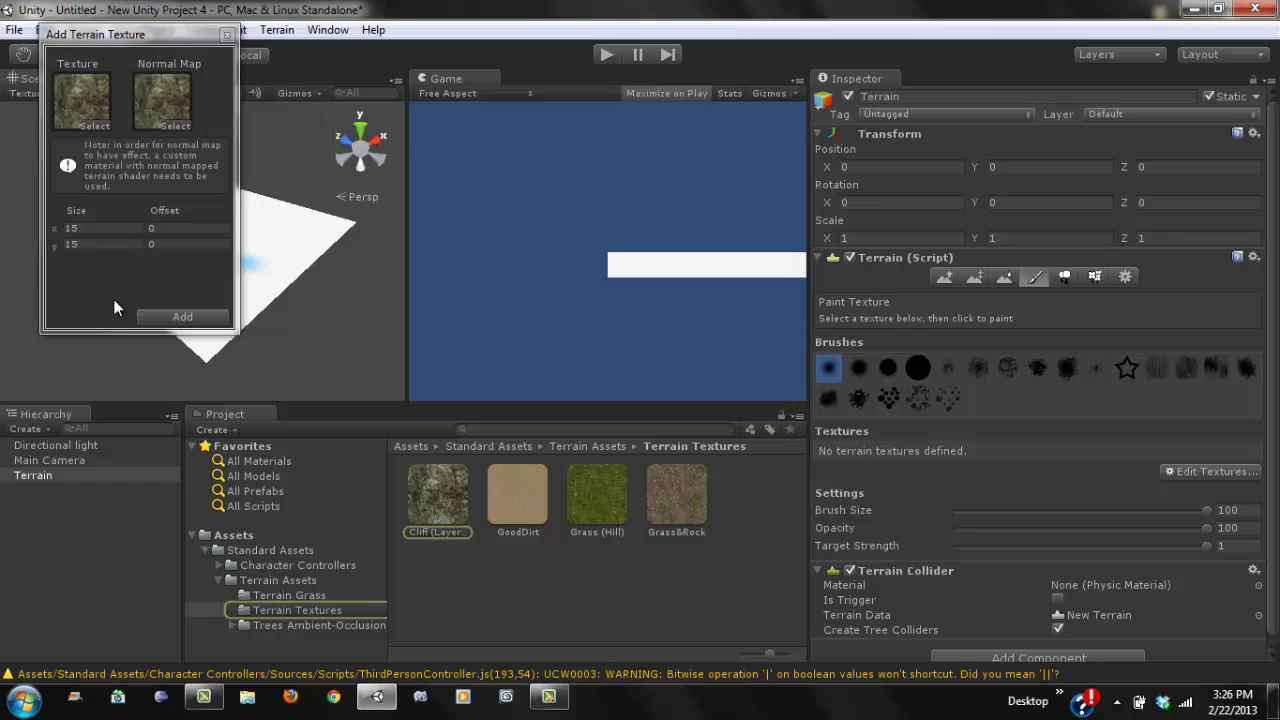
{"action": "left_click", "coordinate": [158, 316]}
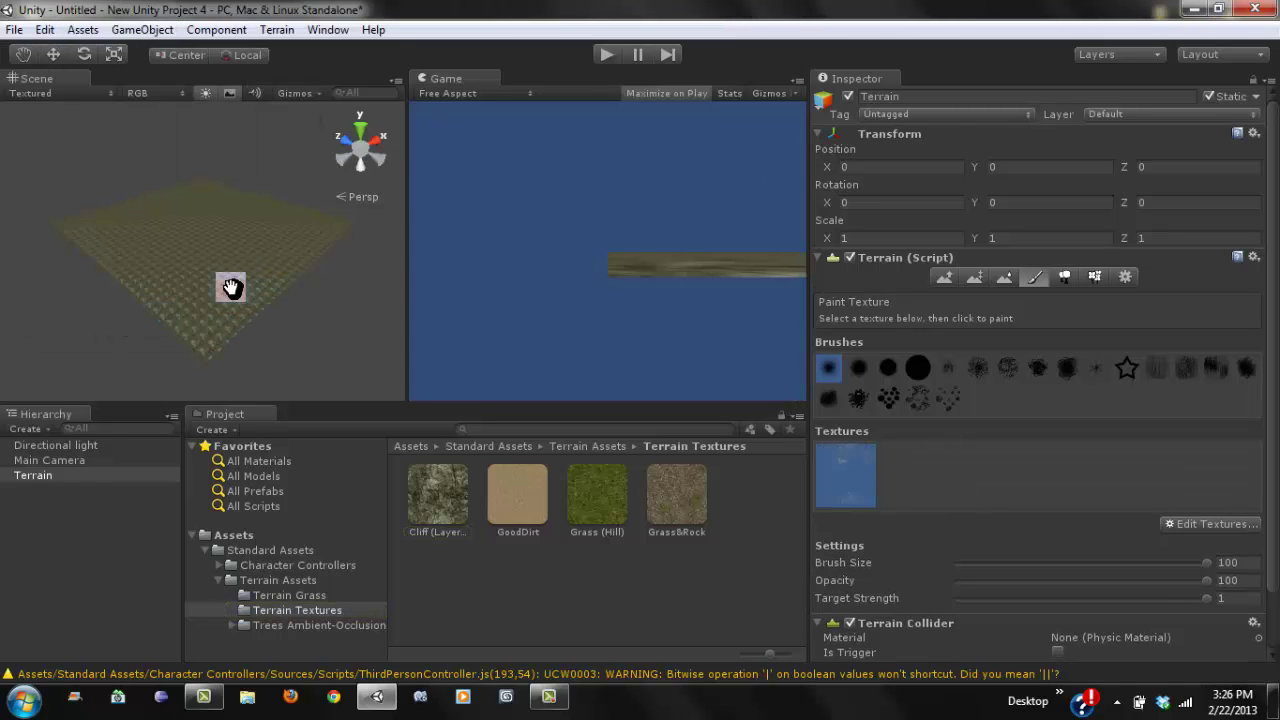
Place the First Person Controller prefab from the Character Controllers assets on the terrain, at about X 155, Y 1, Z 132.
{"action": "mouse_move", "coordinate": [231, 288]}
{"action": "middle_mouse_down"}
{"action": "mouse_move", "coordinate": [260, 237]}
{"action": "mouse_move", "coordinate": [177, 334]}
{"action": "mouse_move", "coordinate": [263, 429]}
{"action": "mouse_move", "coordinate": [267, 351]}
{"action": "mouse_move", "coordinate": [257, 371]}
{"action": "mouse_move", "coordinate": [294, 286]}
{"action": "mouse_move", "coordinate": [274, 269]}
{"action": "middle_mouse_up"}
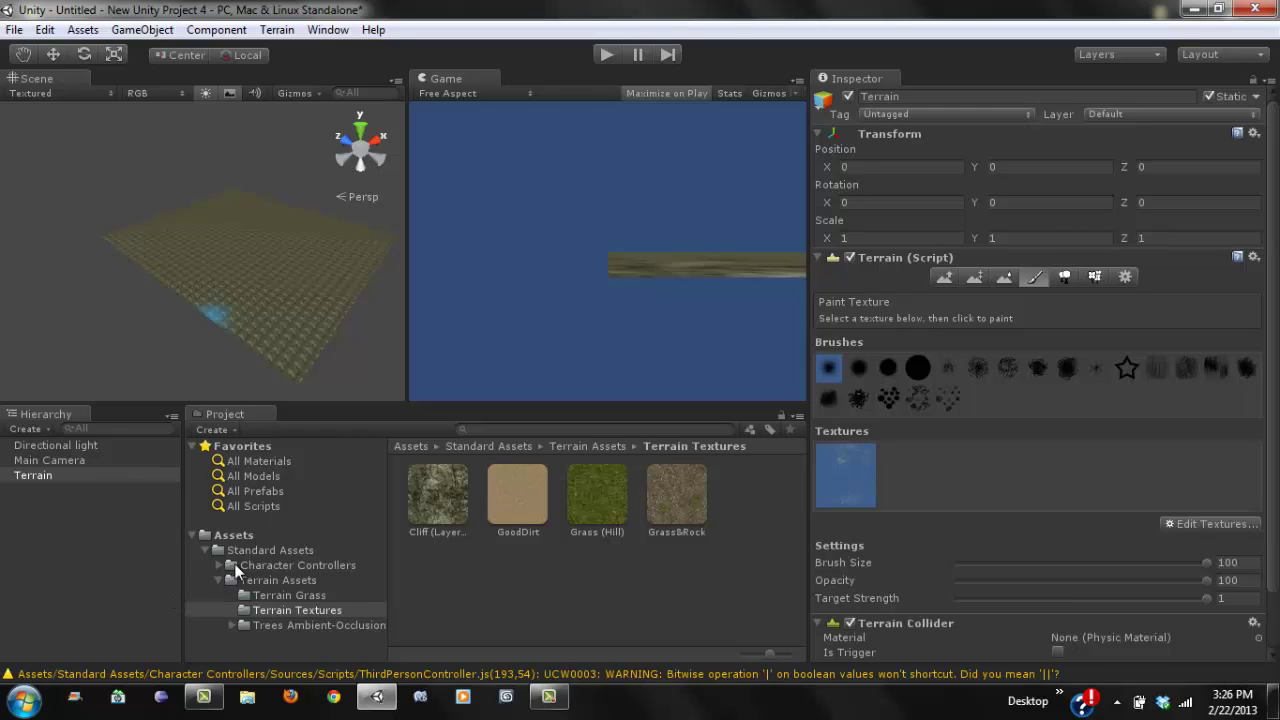
{"action": "left_click", "coordinate": [280, 565]}
{"action": "left_click_drag", "start_coordinate": [518, 492], "coordinate": [271, 275]}
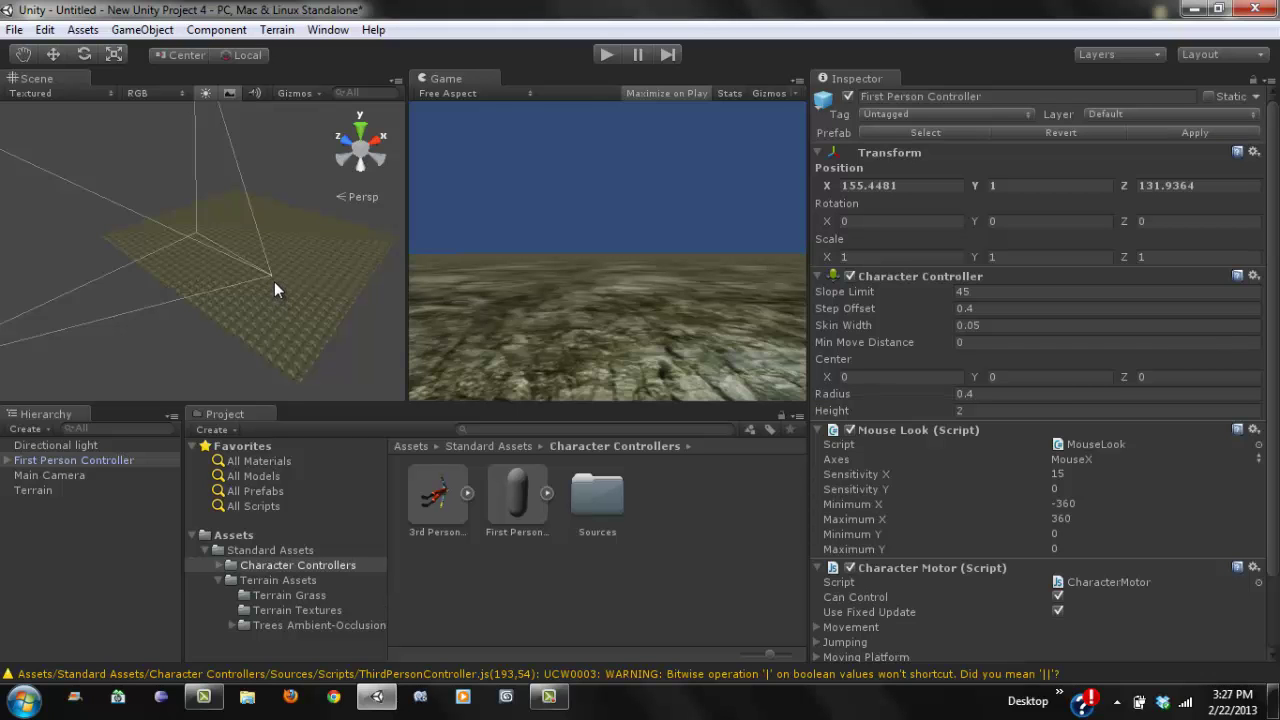
Try to move the First Person Controller's Graphics capsule down along Y to about -1.49, and back up to about 0.05.
{"action": "key", "text": "f"}
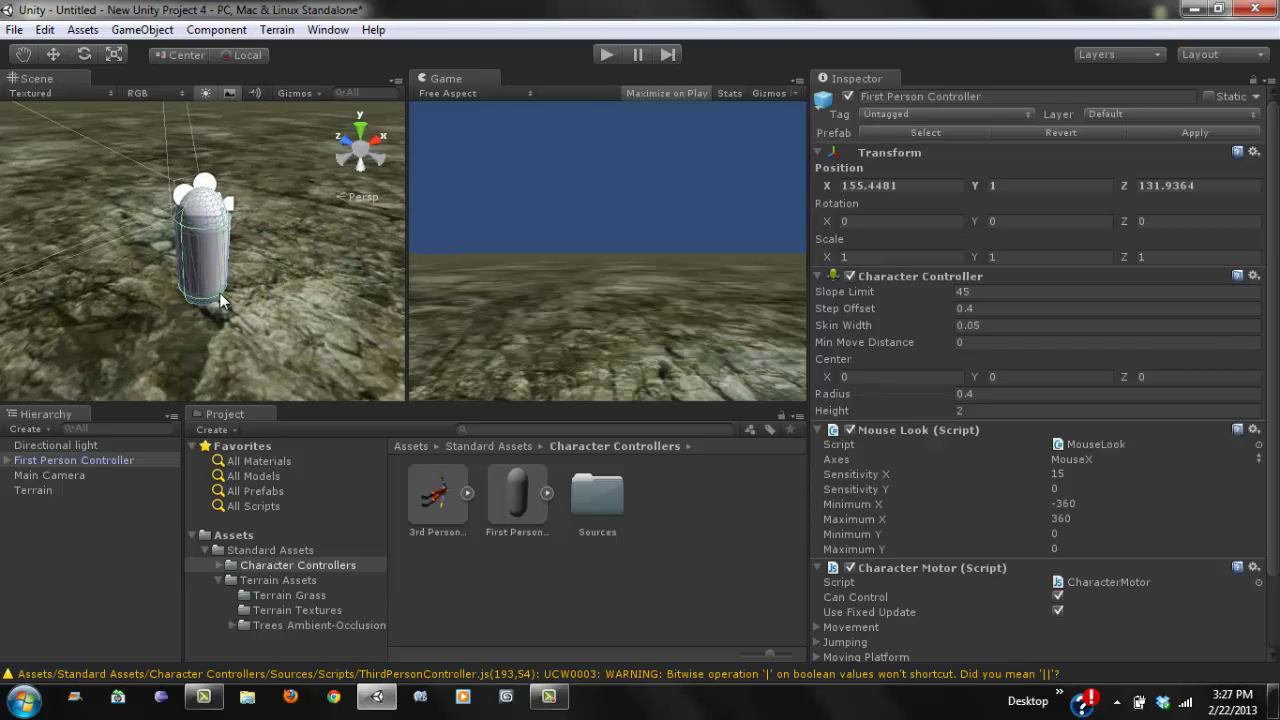
{"action": "mouse_move", "coordinate": [222, 302]}
{"action": "middle_mouse_down"}
{"action": "mouse_move", "coordinate": [426, 264]}
{"action": "mouse_move", "coordinate": [423, 220]}
{"action": "mouse_move", "coordinate": [348, 160]}
{"action": "mouse_move", "coordinate": [338, 57]}
{"action": "mouse_move", "coordinate": [334, 73]}
{"action": "mouse_move", "coordinate": [310, 47]}
{"action": "mouse_move", "coordinate": [320, 237]}
{"action": "middle_mouse_up"}
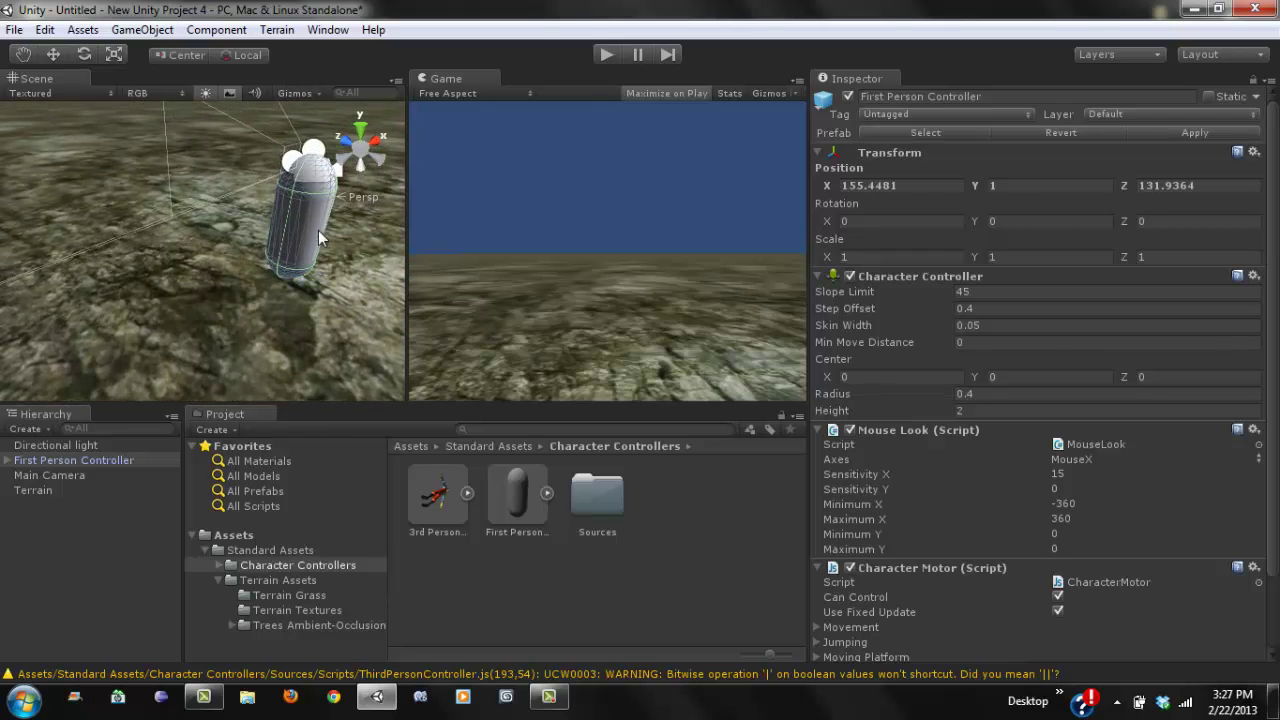
{"action": "left_click", "coordinate": [320, 237]}
{"action": "left_click", "coordinate": [53, 54]}
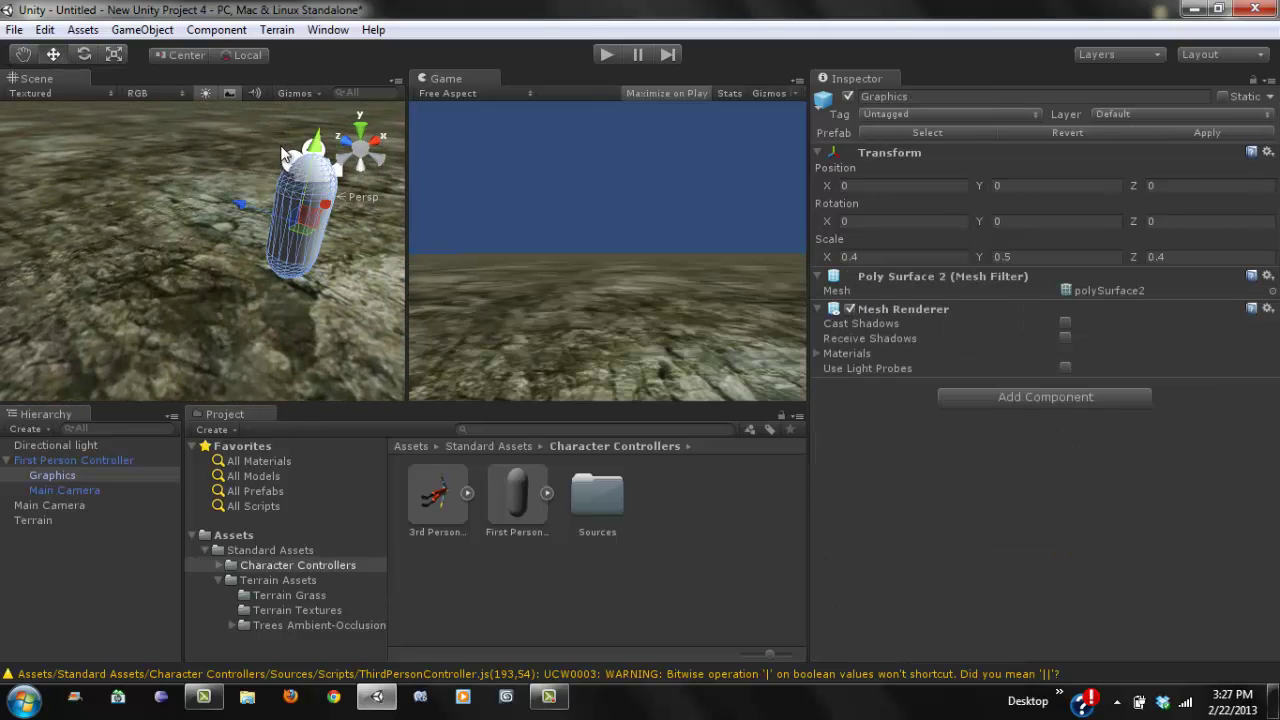
{"action": "left_click_drag", "start_coordinate": [313, 150], "coordinate": [309, 235]}
{"action": "scroll", "coordinate": [213, 140], "scroll_direction": "down", "scroll_amount": 2}
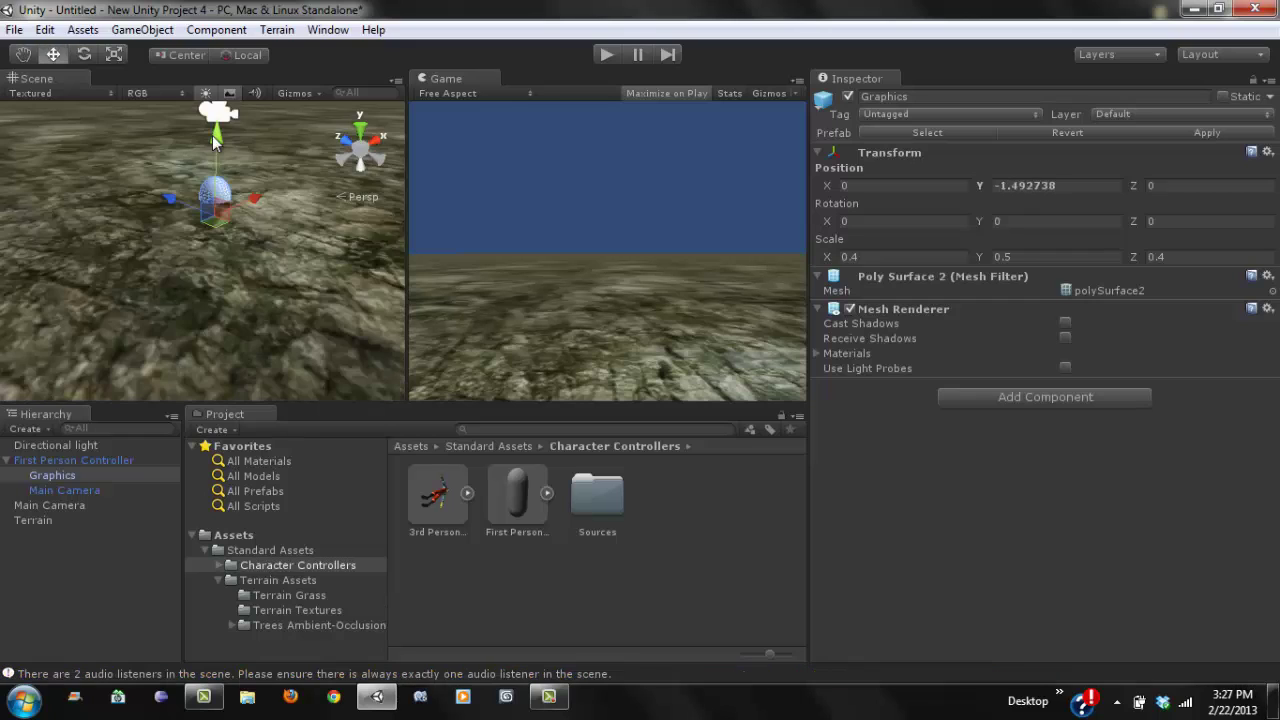
{"action": "left_click_drag", "start_coordinate": [213, 140], "coordinate": [215, 91]}
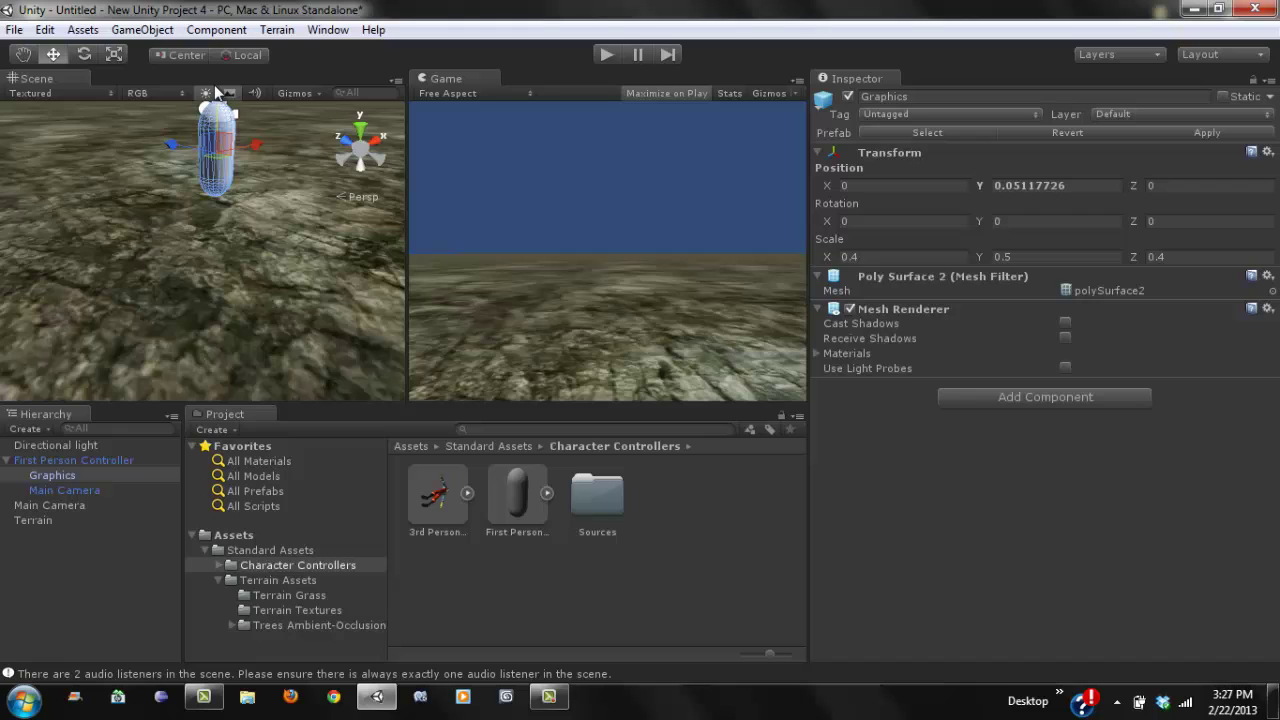
Undo the vertical moves of the Graphics capsule until its Y position is 0.
{"action": "key", "text": "ctrl+z"}
{"action": "key", "text": "ctrl+z"}
{"action": "key", "text": "ctrl+z"}
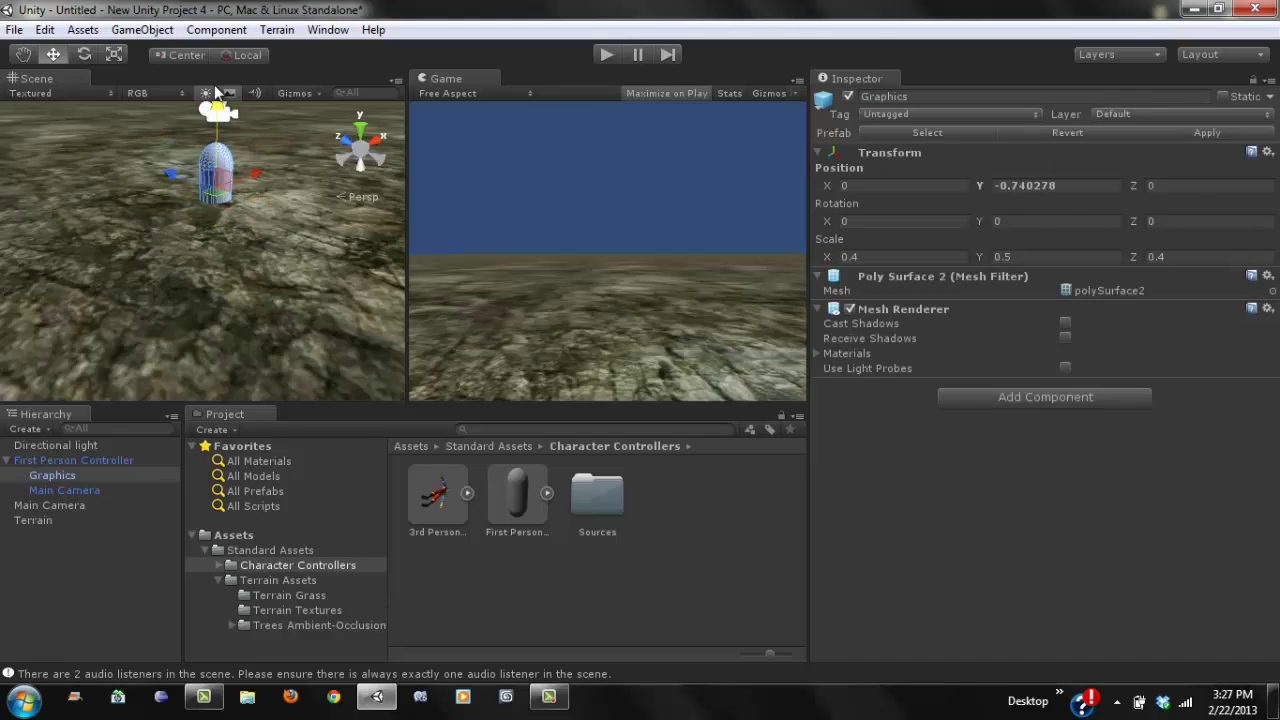
{"action": "key", "text": "ctrl+z"}
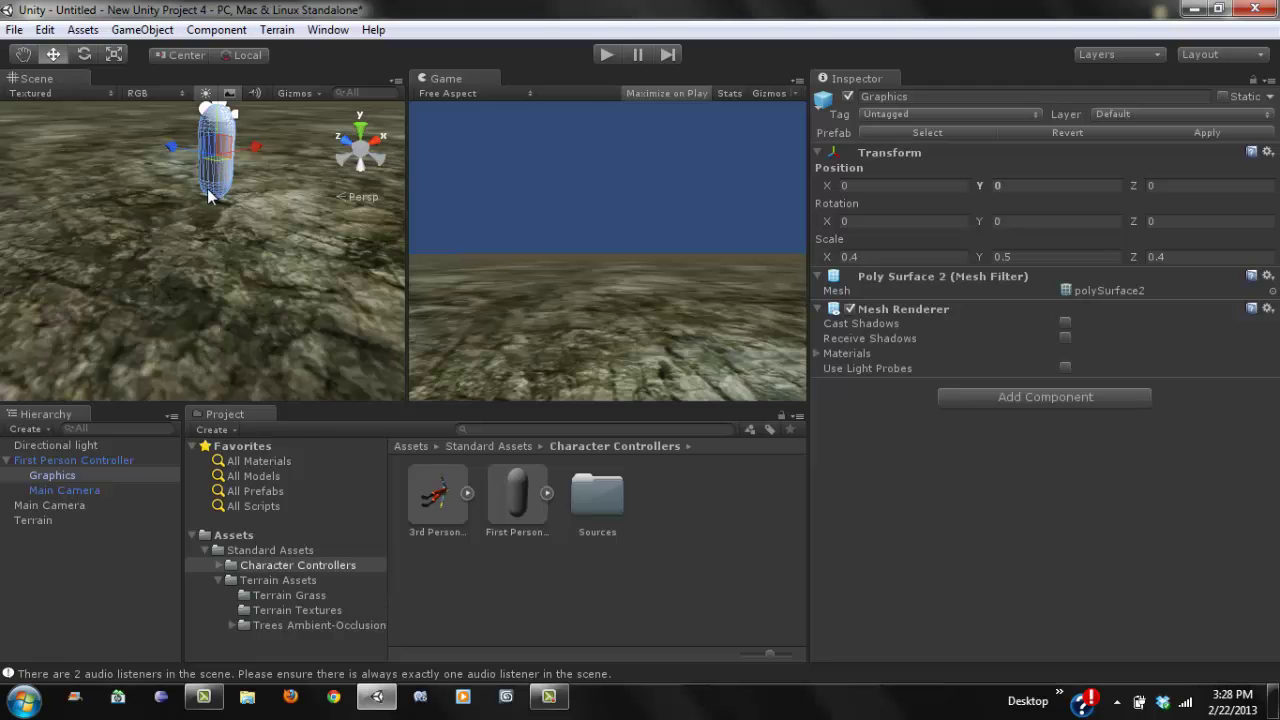
{"action": "middle_click_drag", "start_coordinate": [208, 196], "coordinate": [210, 285]}
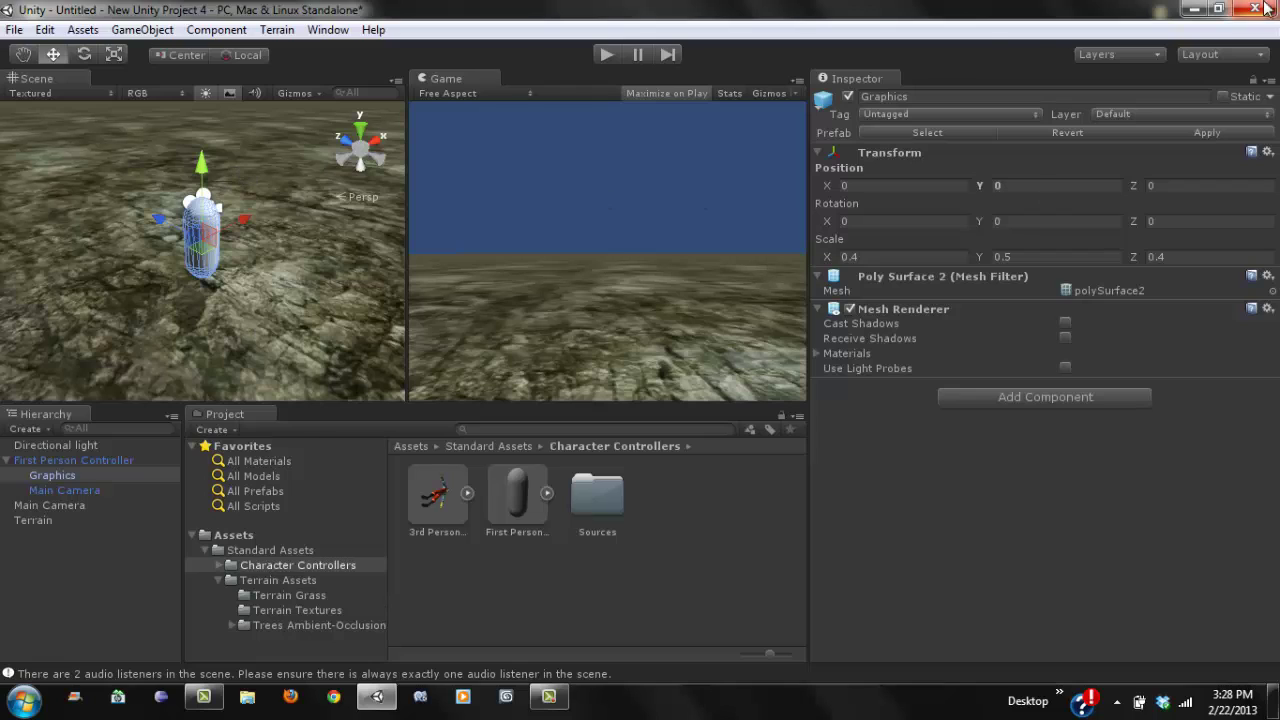
Play-test the scene by walking the first person controller forward over the terrain, and stop play mode.
{"action": "left_click", "coordinate": [30, 521]}
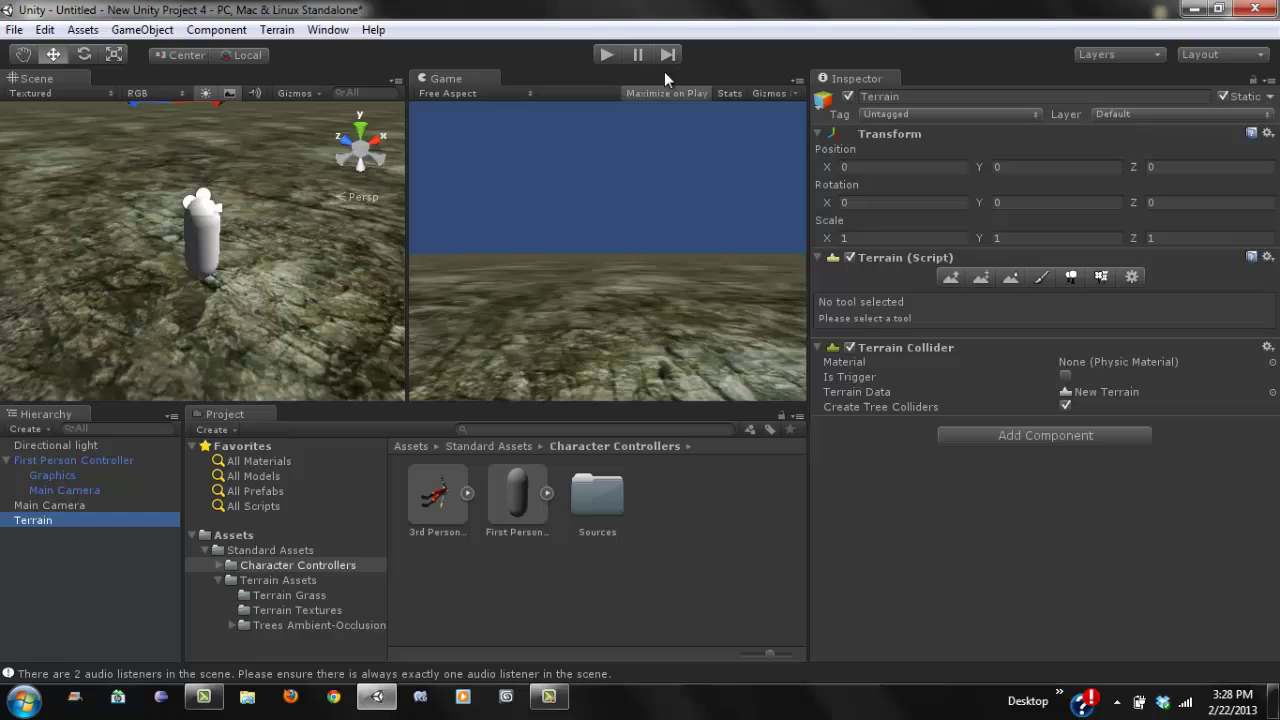
{"action": "left_click", "coordinate": [606, 55]}
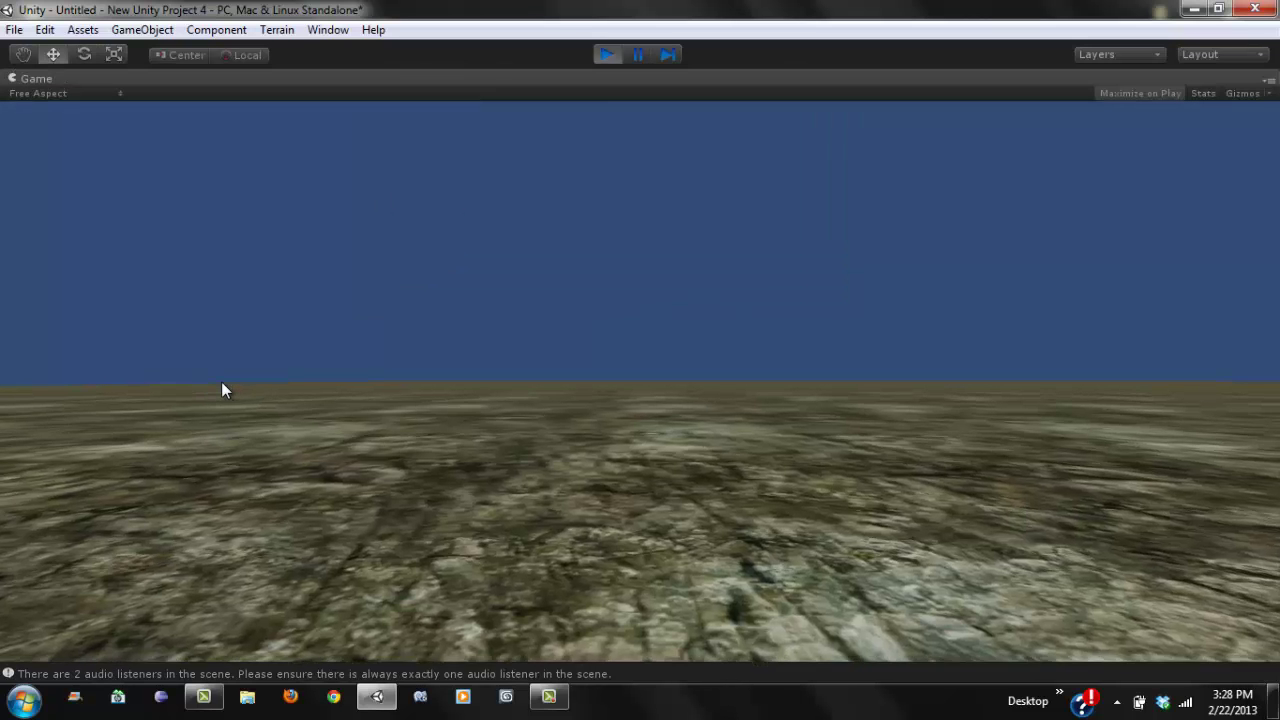
{"action": "key", "text": "w"}
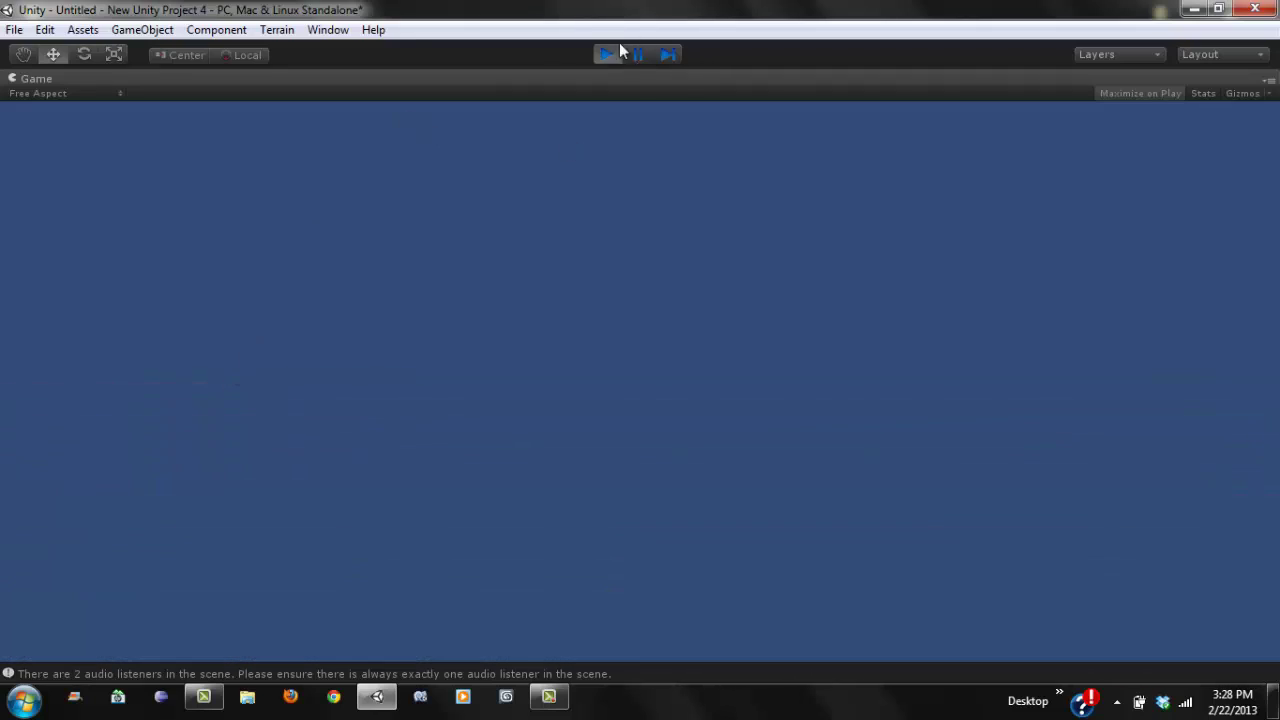
{"action": "left_click", "coordinate": [617, 52]}
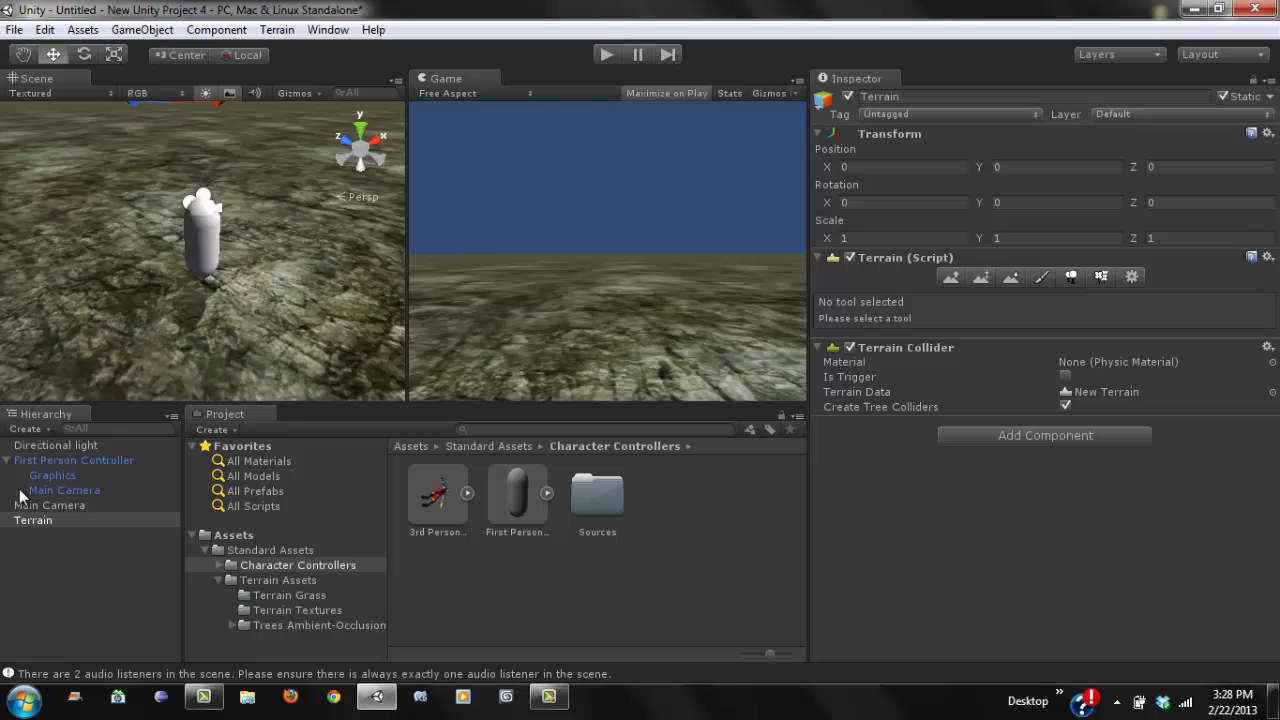
Set the First Person Controller's Max Forward Speed to 50 in the Movement settings of its Character Motor script.
{"action": "left_click", "coordinate": [37, 477]}
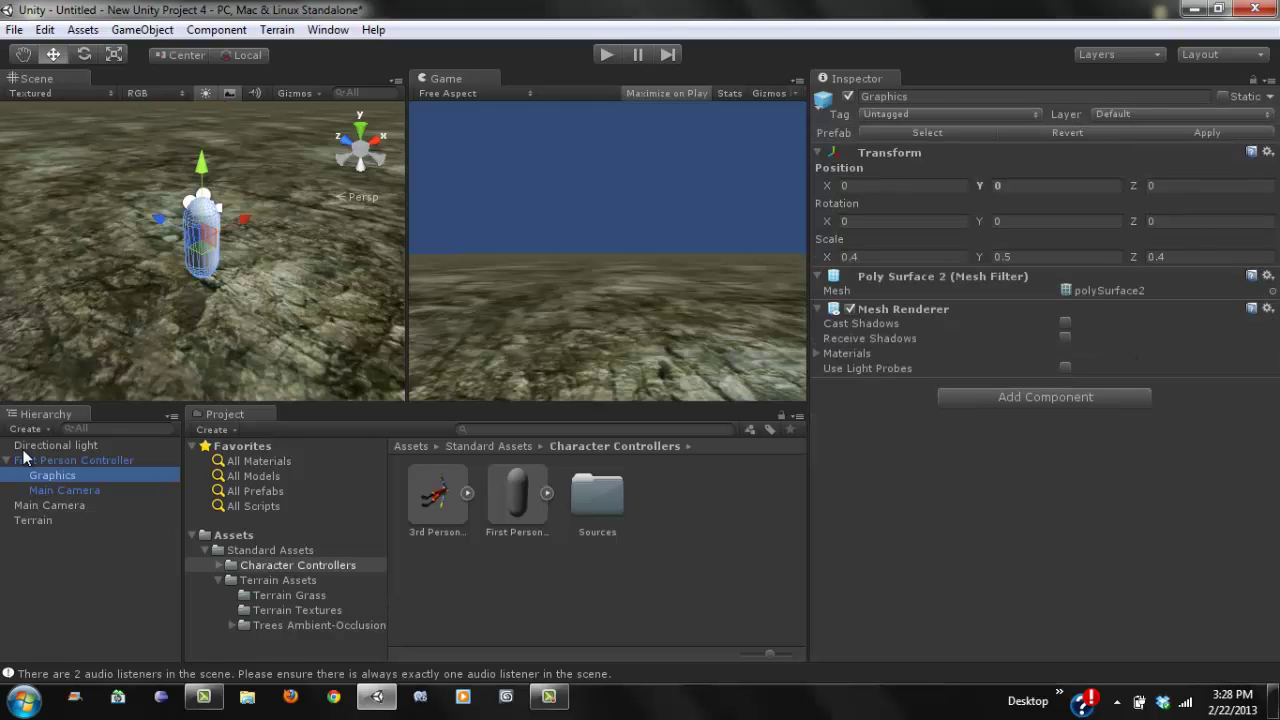
{"action": "left_click", "coordinate": [40, 445]}
{"action": "left_click", "coordinate": [60, 460]}
{"action": "scroll", "coordinate": [915, 458], "scroll_direction": "down", "scroll_amount": 3}
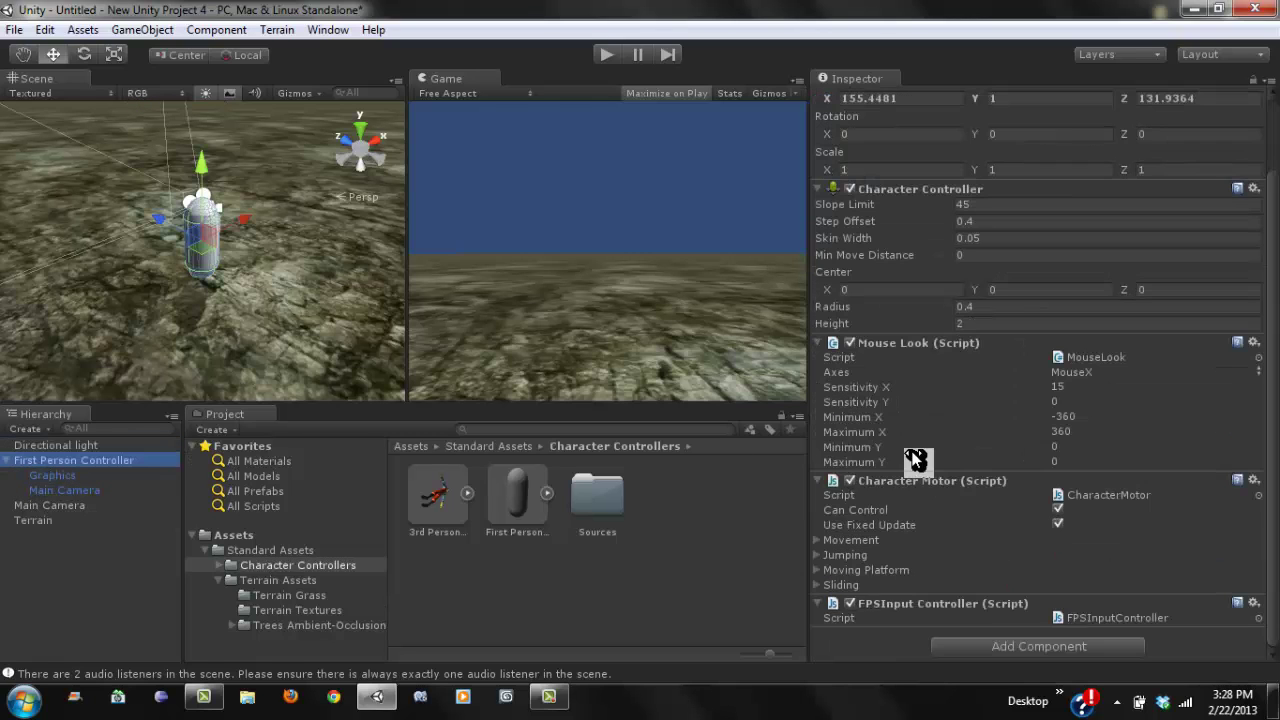
{"action": "left_click", "coordinate": [818, 540]}
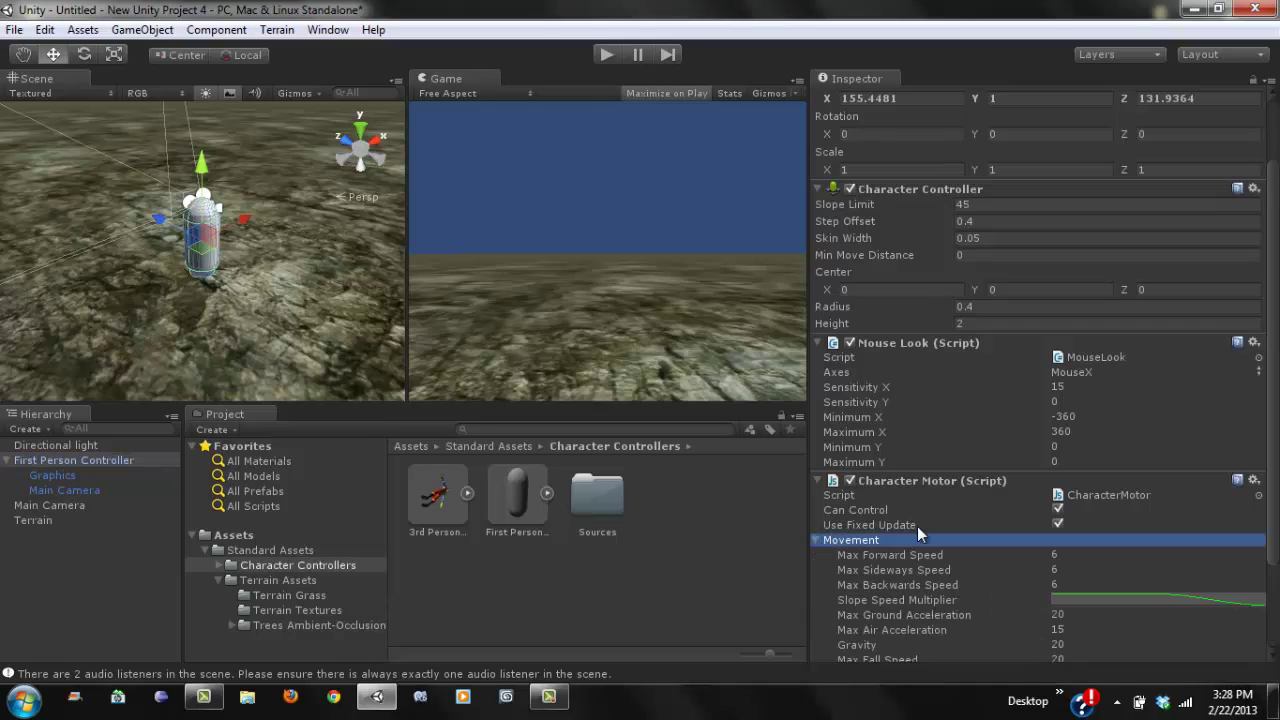
{"action": "left_click", "coordinate": [1063, 555]}
{"action": "type", "text": "50"}
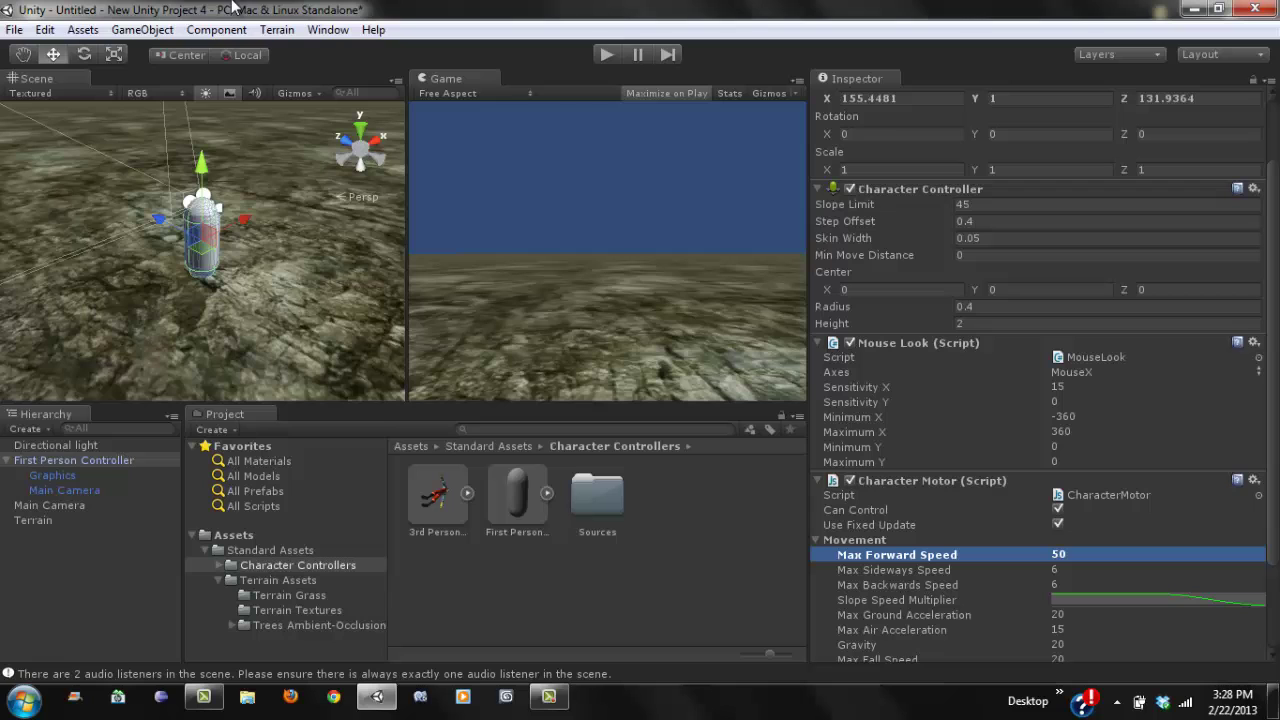
Play-test the increased forward speed by walking the controller across and off the terrain, and stop play mode.
{"action": "left_click", "coordinate": [603, 56]}
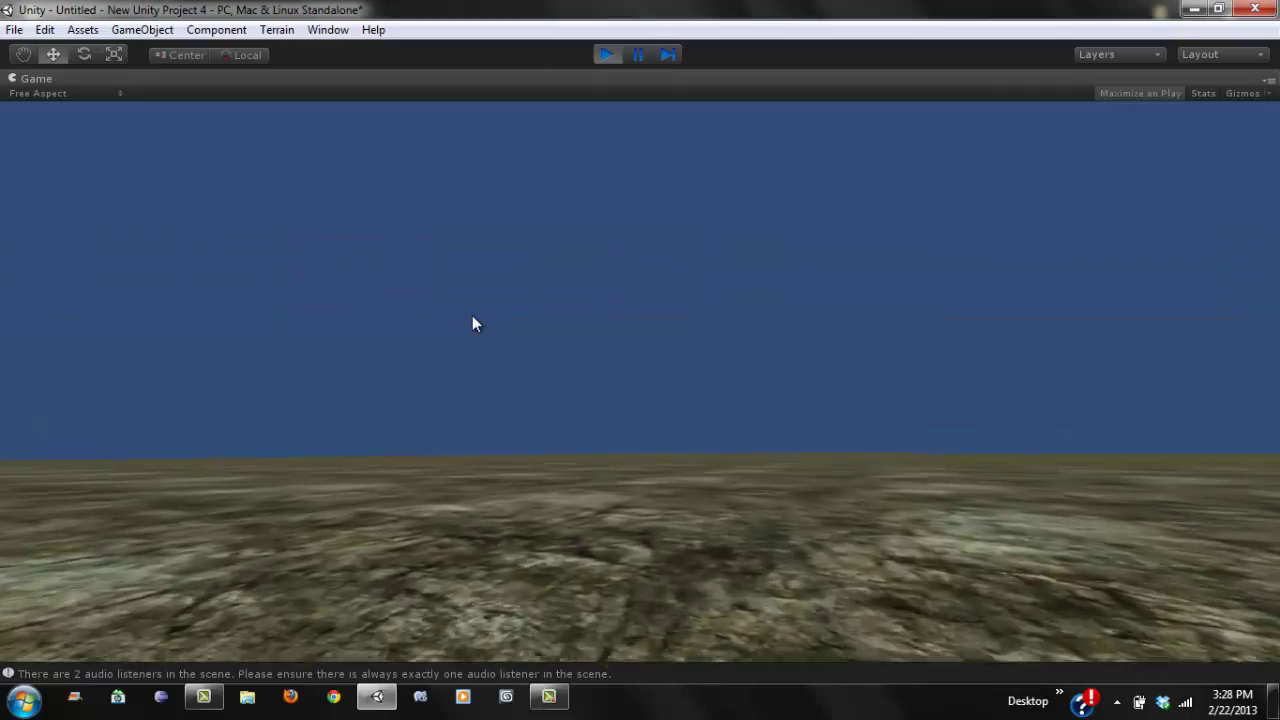
{"action": "key", "text": "w"}
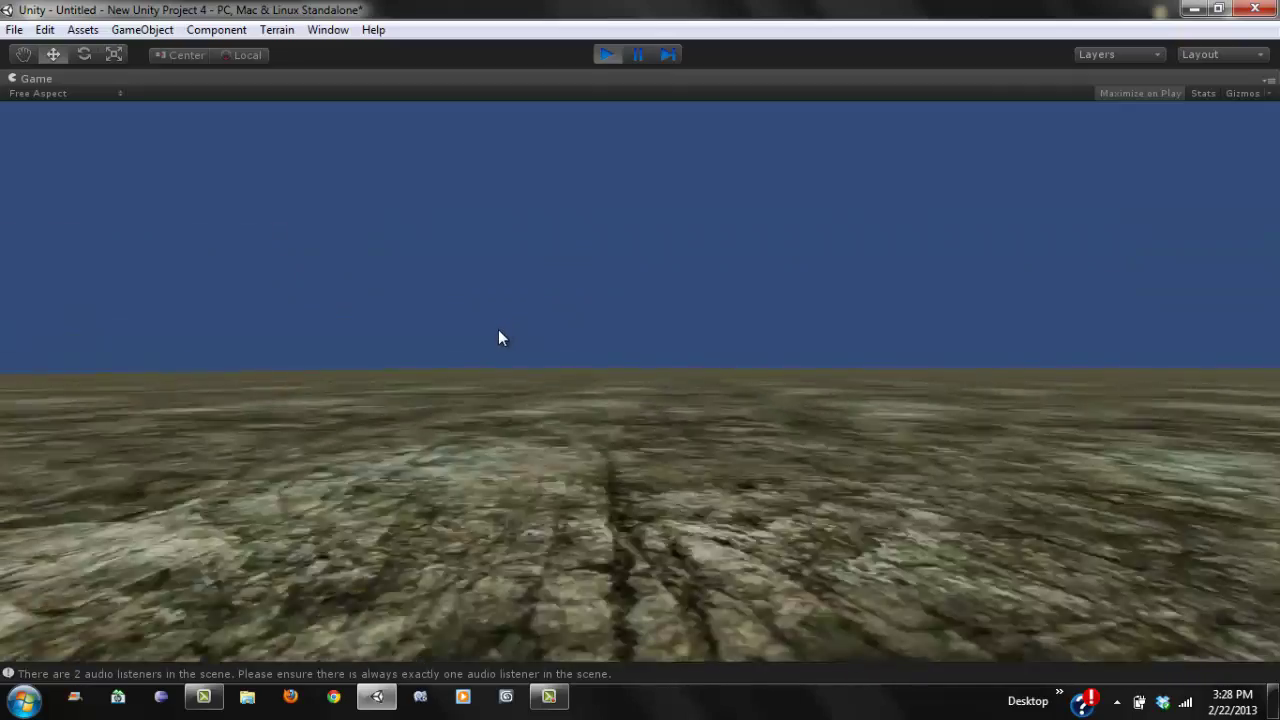
{"action": "key", "text": "w"}
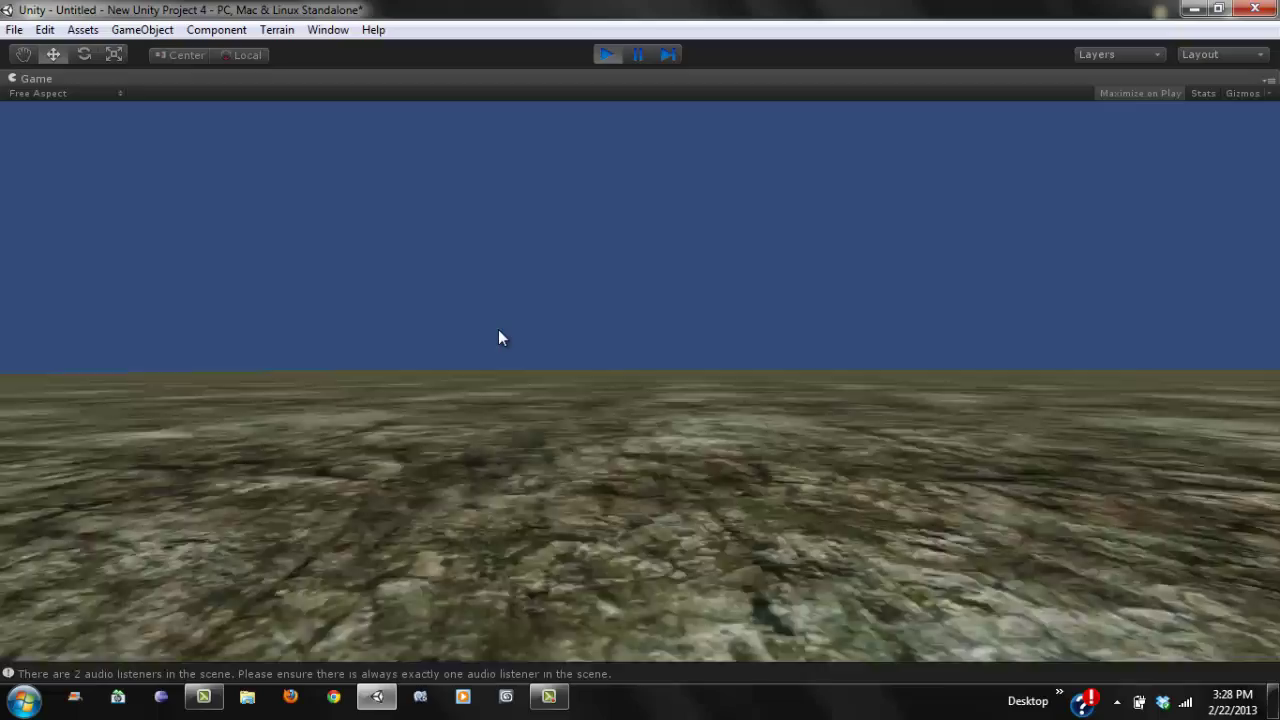
{"action": "key", "text": "w"}
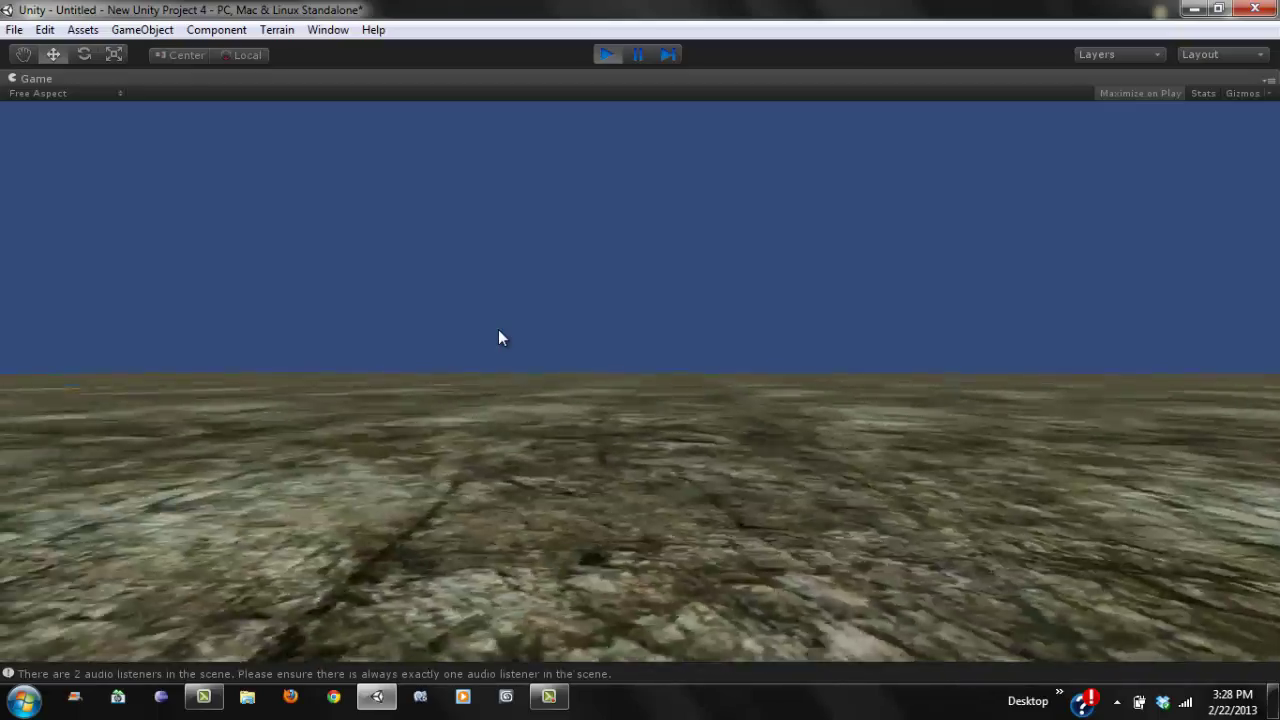
{"action": "key", "text": "w"}
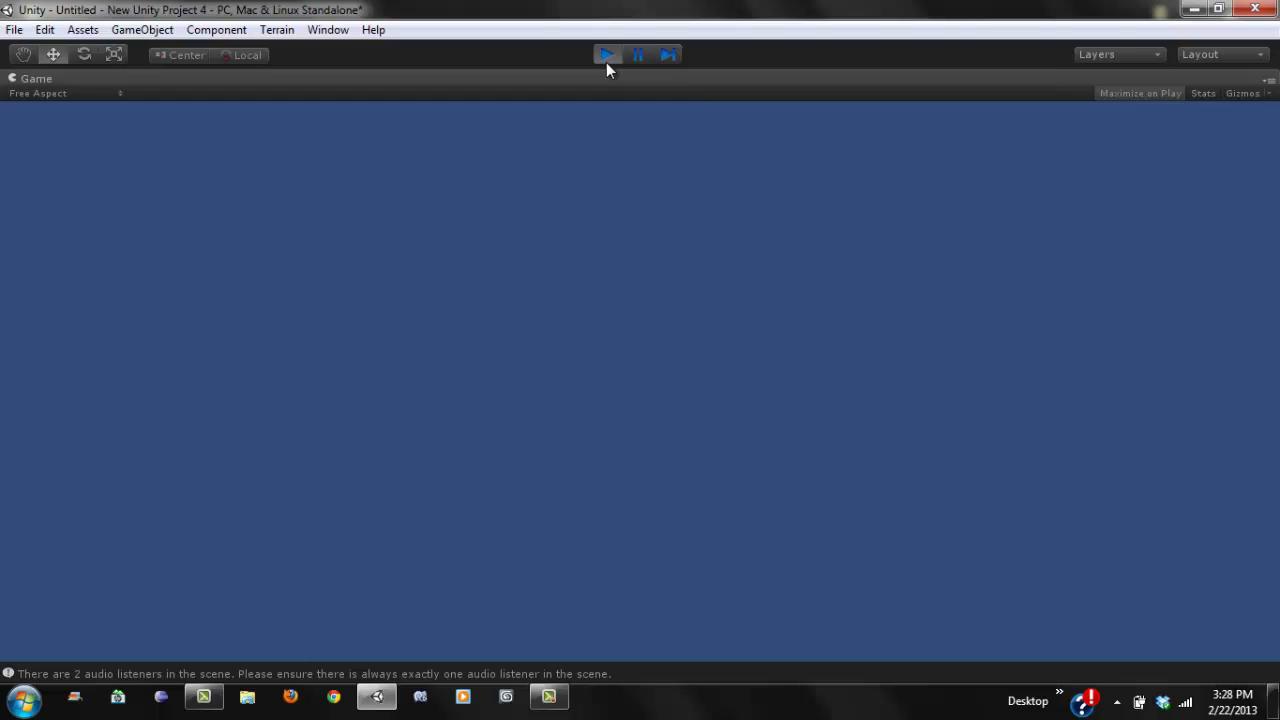
{"action": "left_click", "coordinate": [606, 56]}
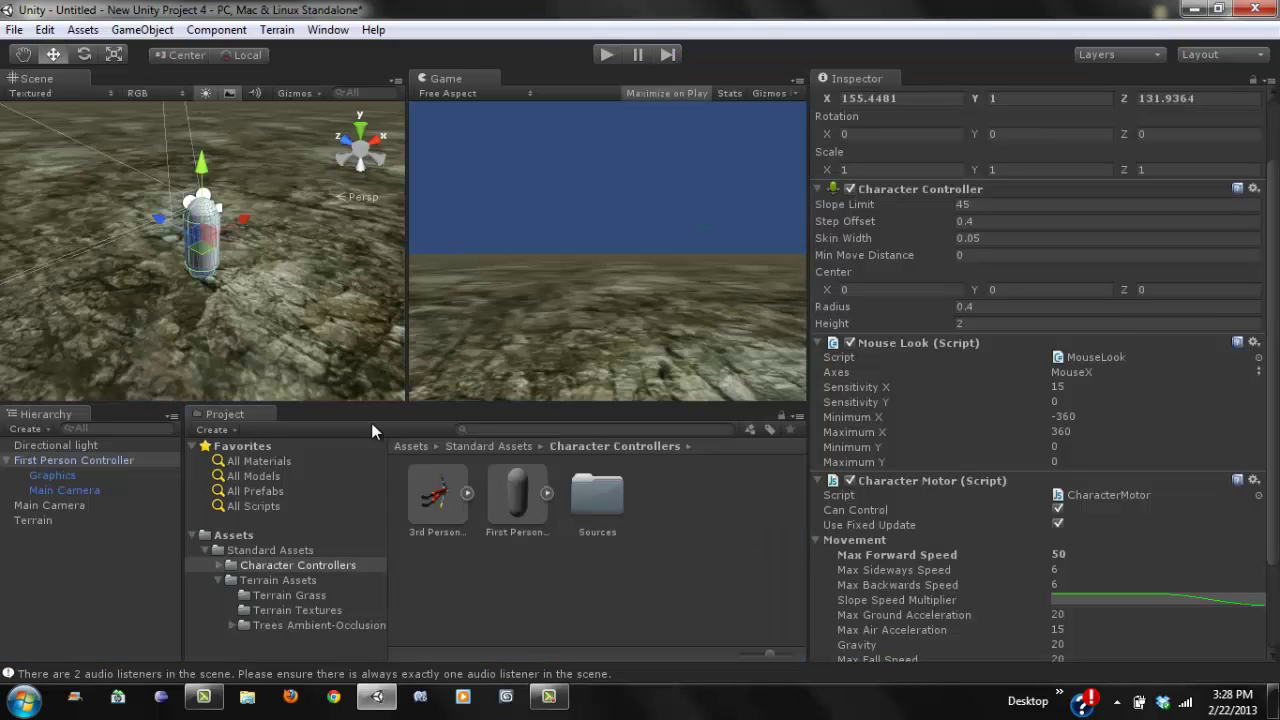
Import the InfiniteTerrain C# script from the desktop into the project's Assets and attach it to the Terrain object.
{"action": "left_click", "coordinate": [24, 521]}
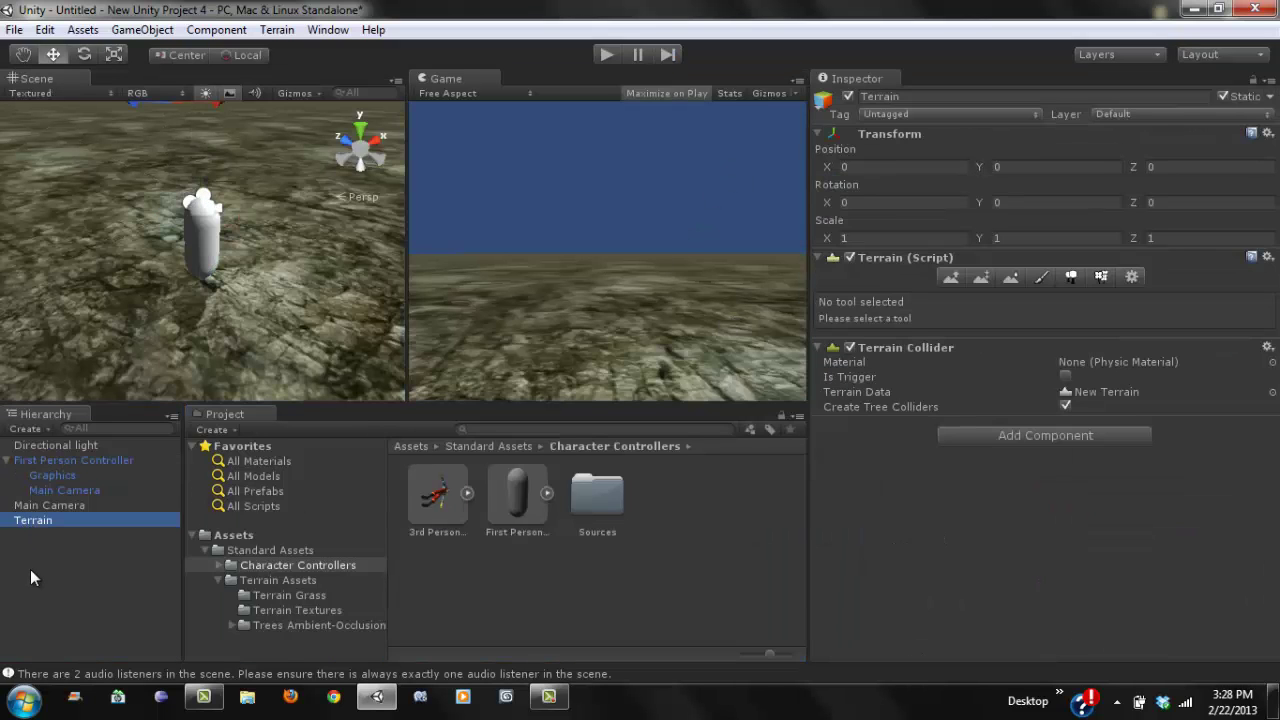
{"action": "left_click_drag", "start_coordinate": [730, 8], "coordinate": [757, 44]}
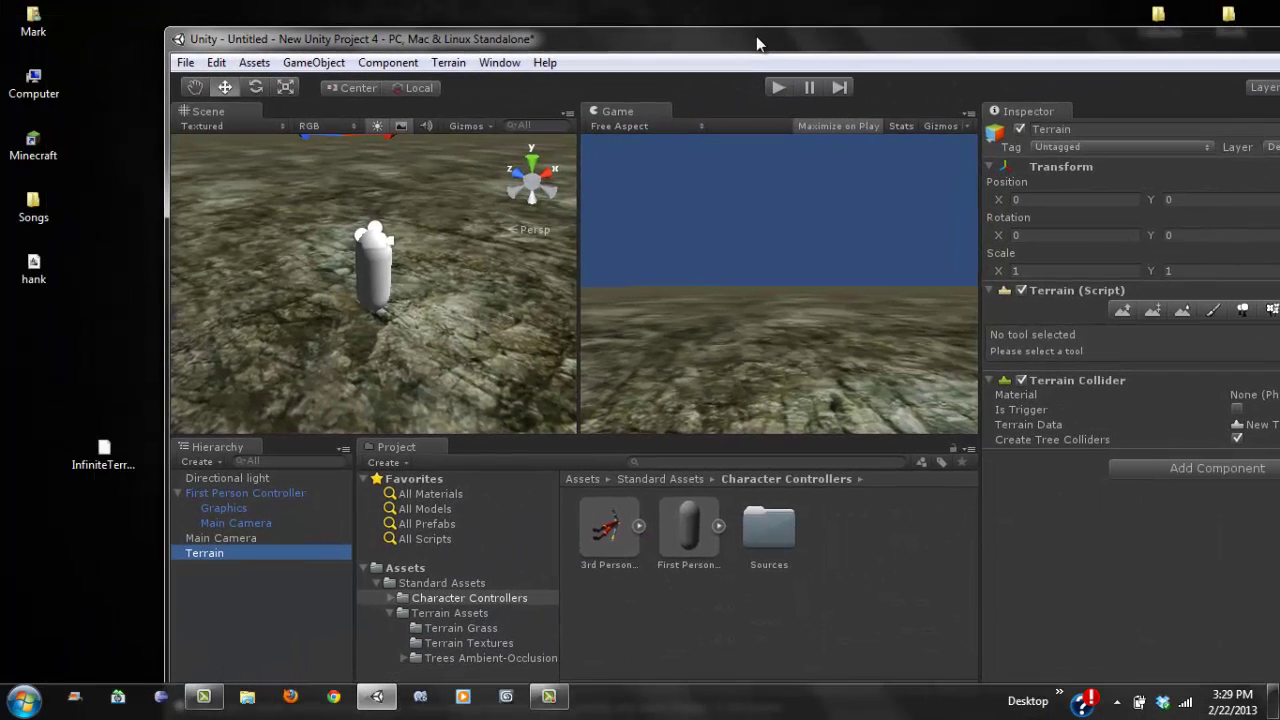
{"action": "left_click_drag", "start_coordinate": [105, 452], "coordinate": [400, 565]}
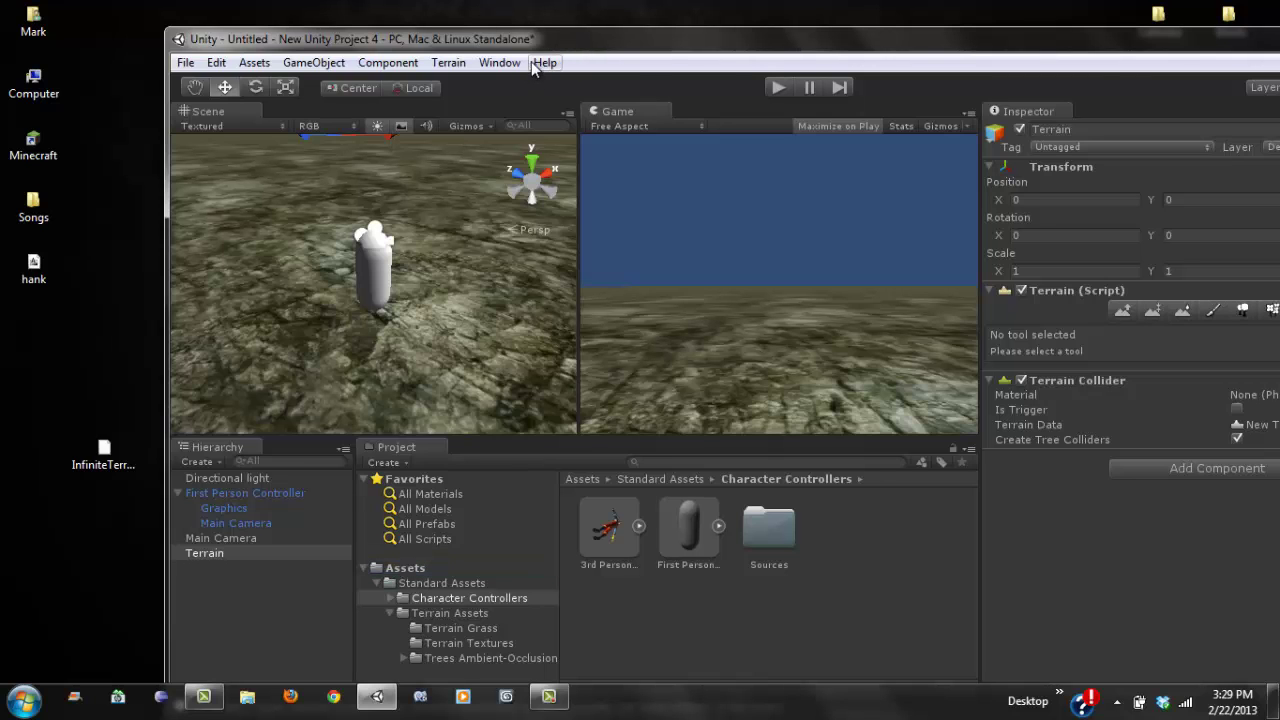
{"action": "left_click_drag", "start_coordinate": [441, 39], "coordinate": [320, 8]}
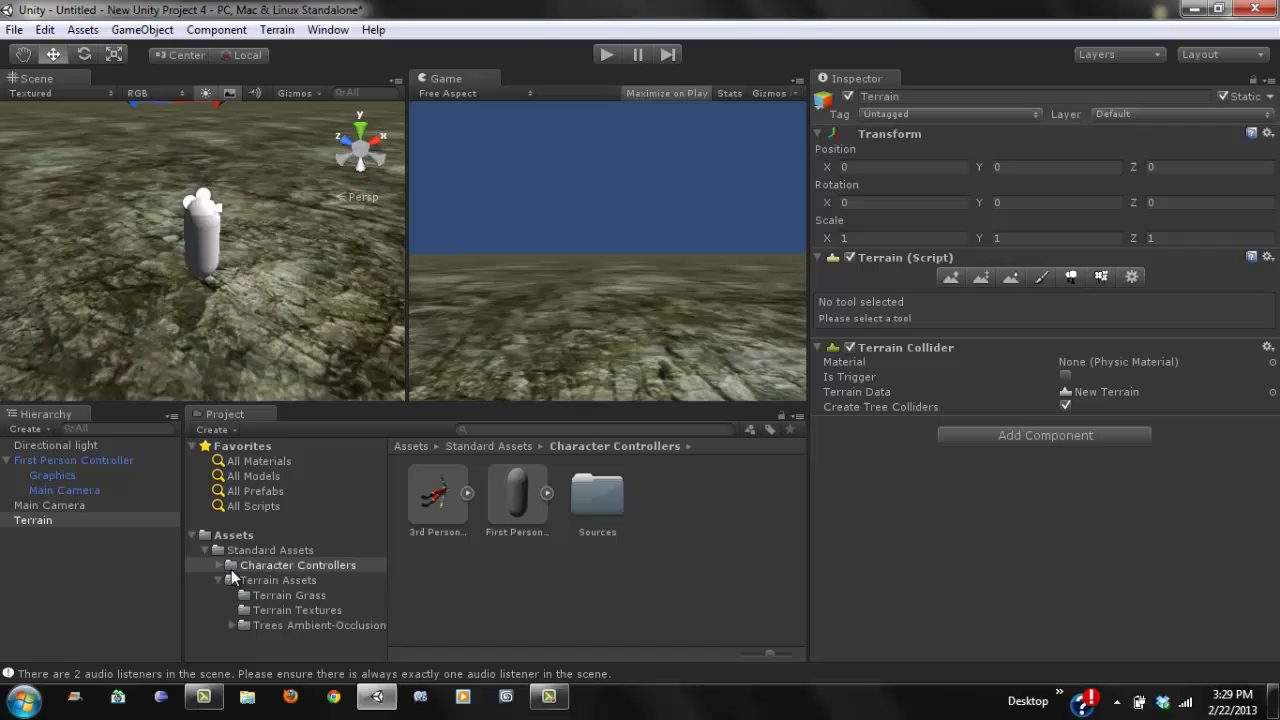
{"action": "left_click", "coordinate": [226, 537]}
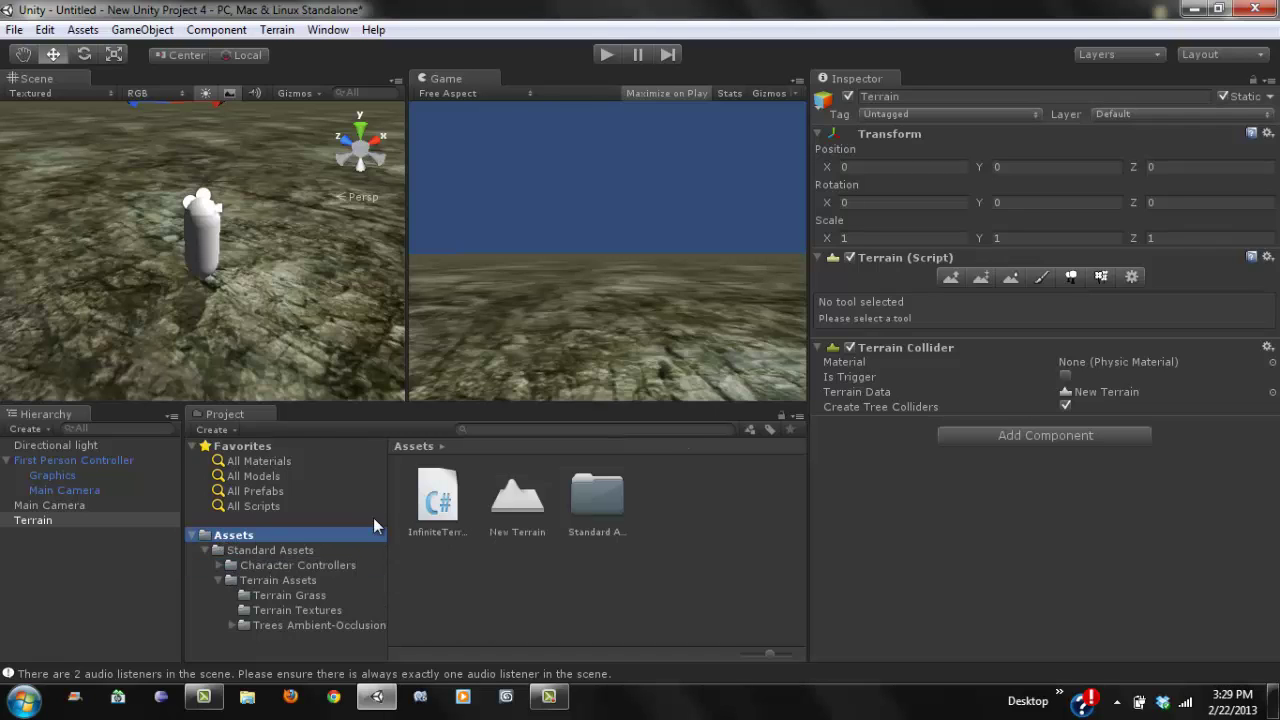
{"action": "left_click_drag", "start_coordinate": [443, 512], "coordinate": [920, 512]}
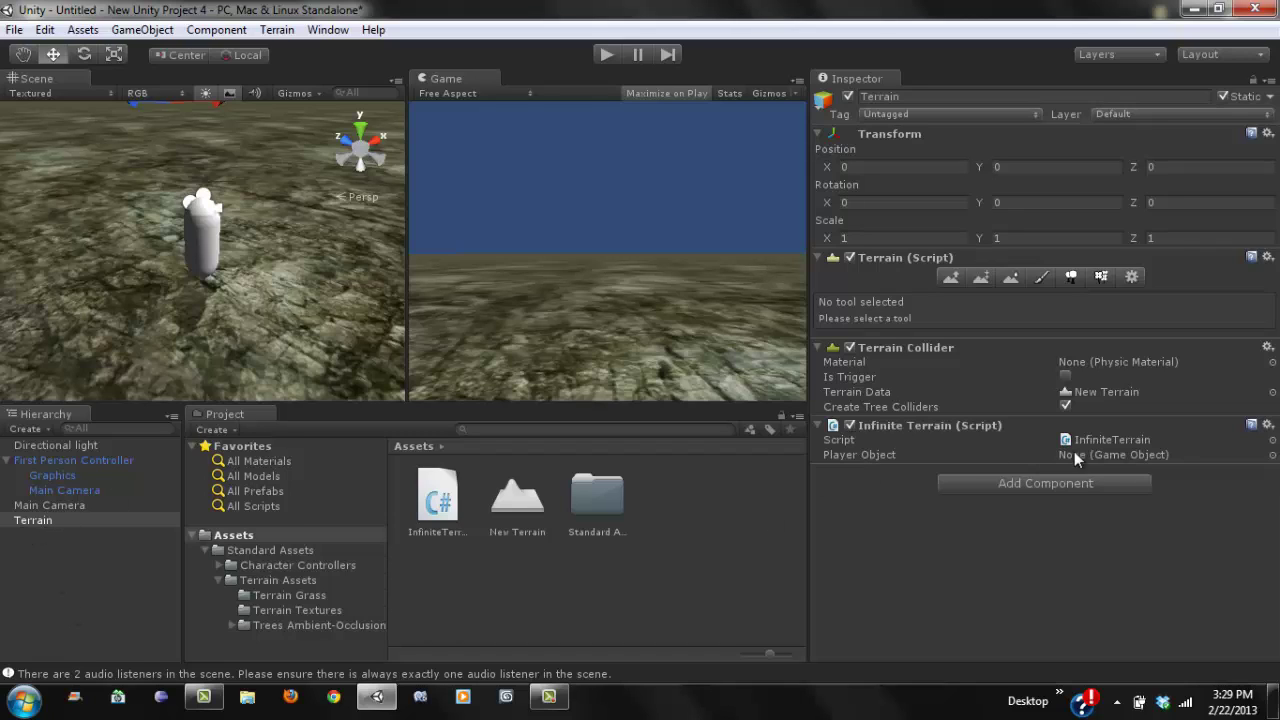
Assign the First Person Controller prefab as the Player Object of the Terrain's Infinite Terrain script.
{"action": "left_click", "coordinate": [1273, 455]}
{"action": "left_click", "coordinate": [203, 90]}
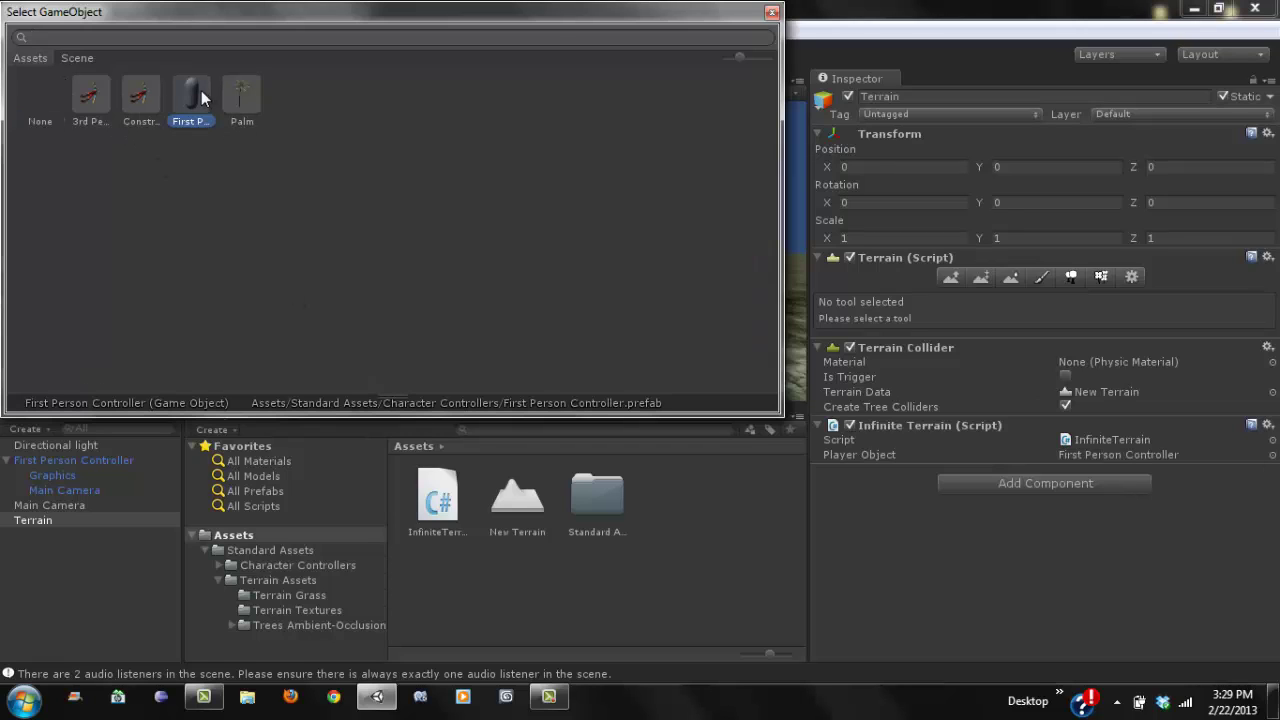
{"action": "left_click", "coordinate": [771, 10]}
{"action": "left_click", "coordinate": [63, 476]}
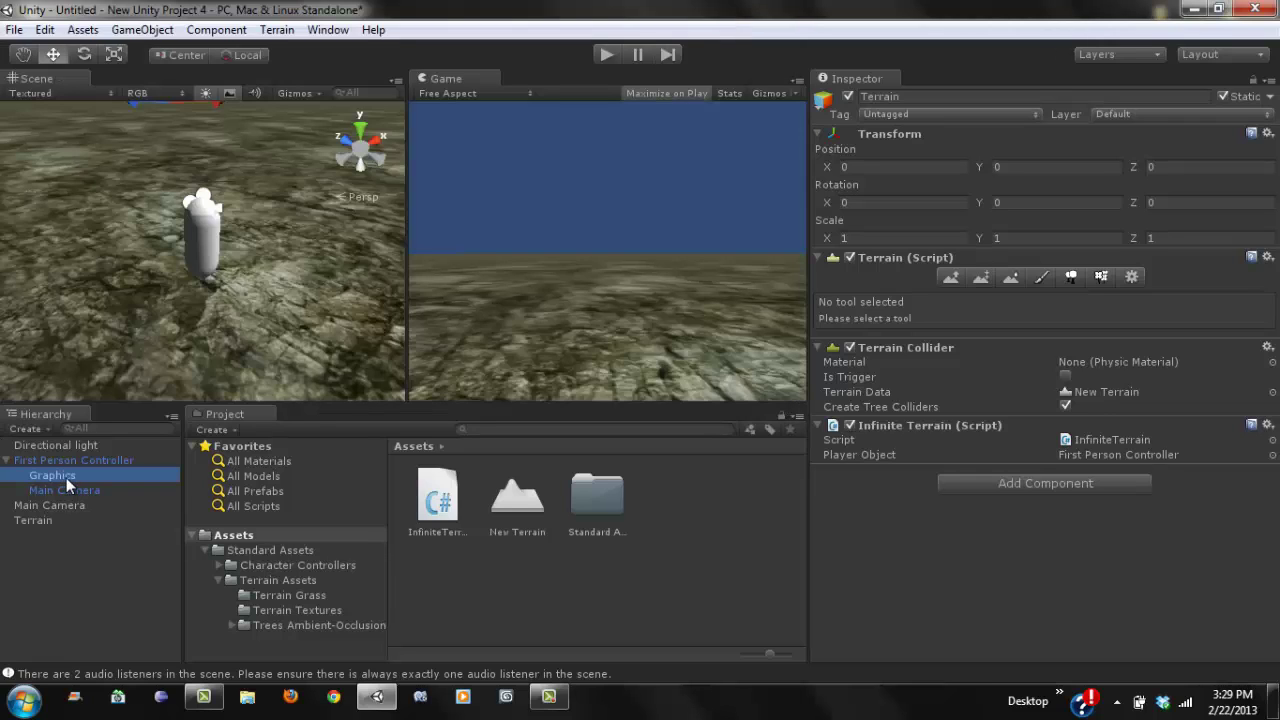
{"action": "left_click_drag", "start_coordinate": [79, 478], "coordinate": [71, 471]}
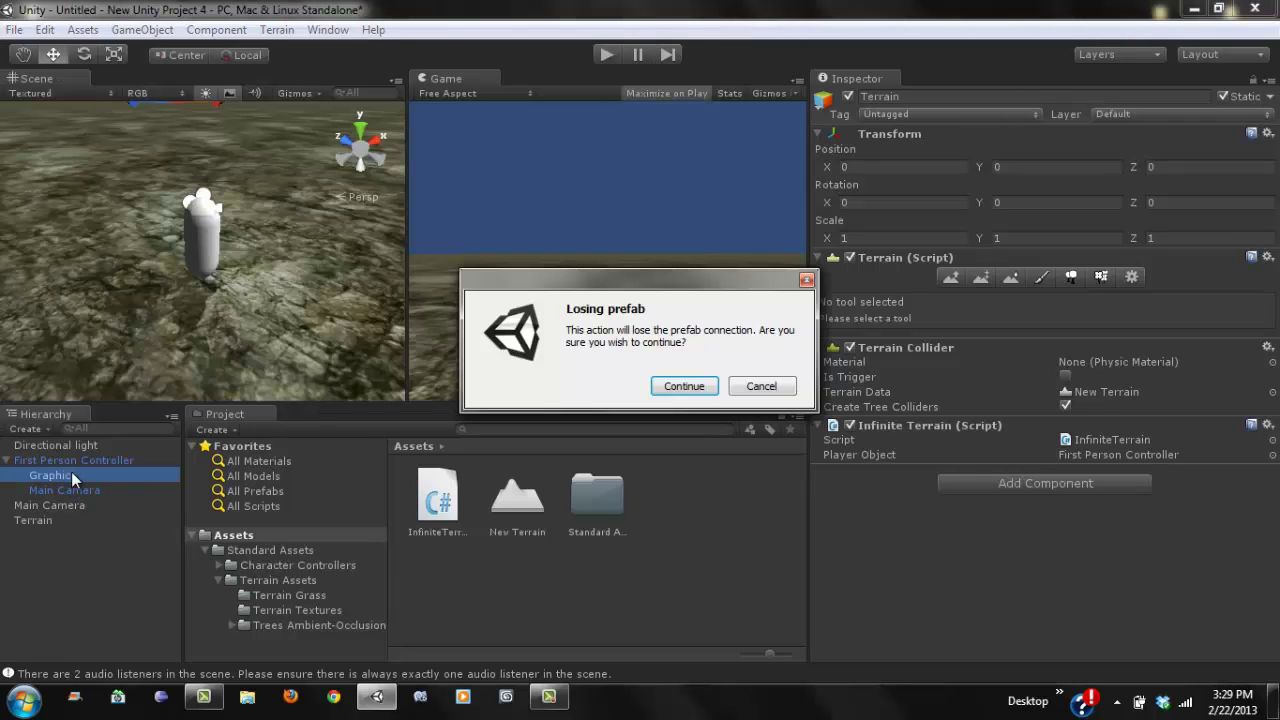
{"action": "key", "text": "Escape"}
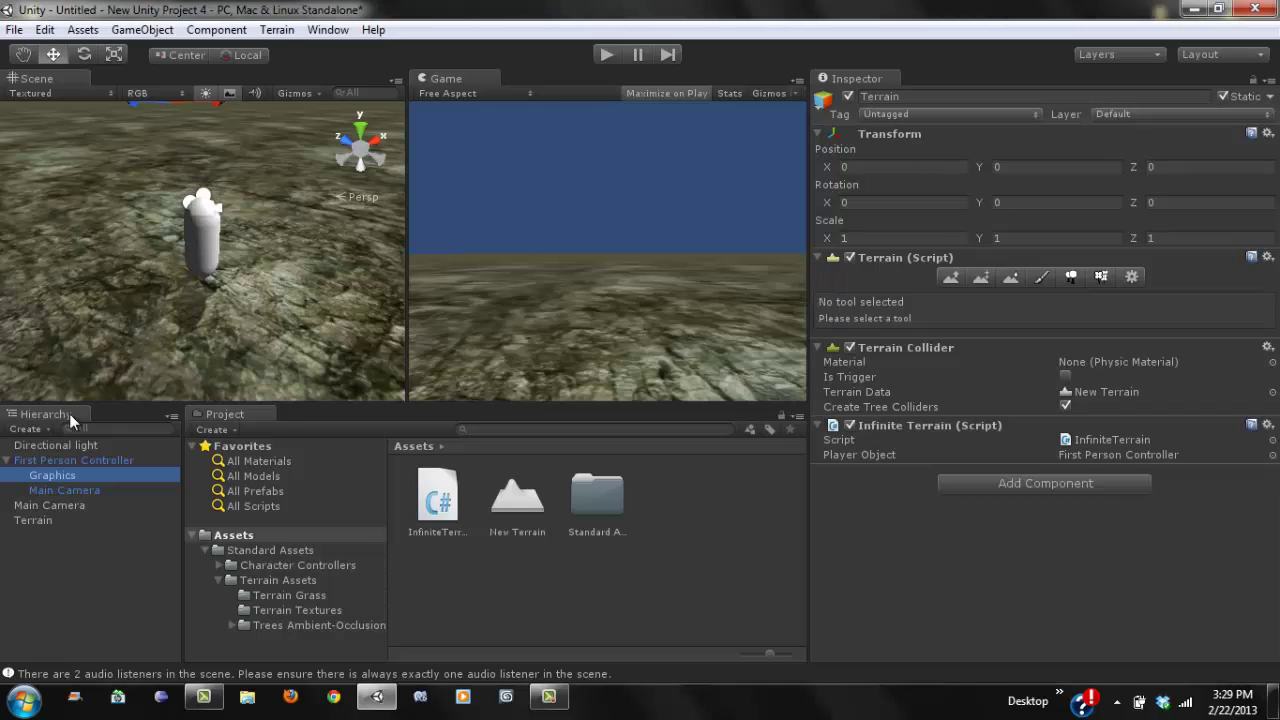
{"action": "left_click", "coordinate": [59, 477]}
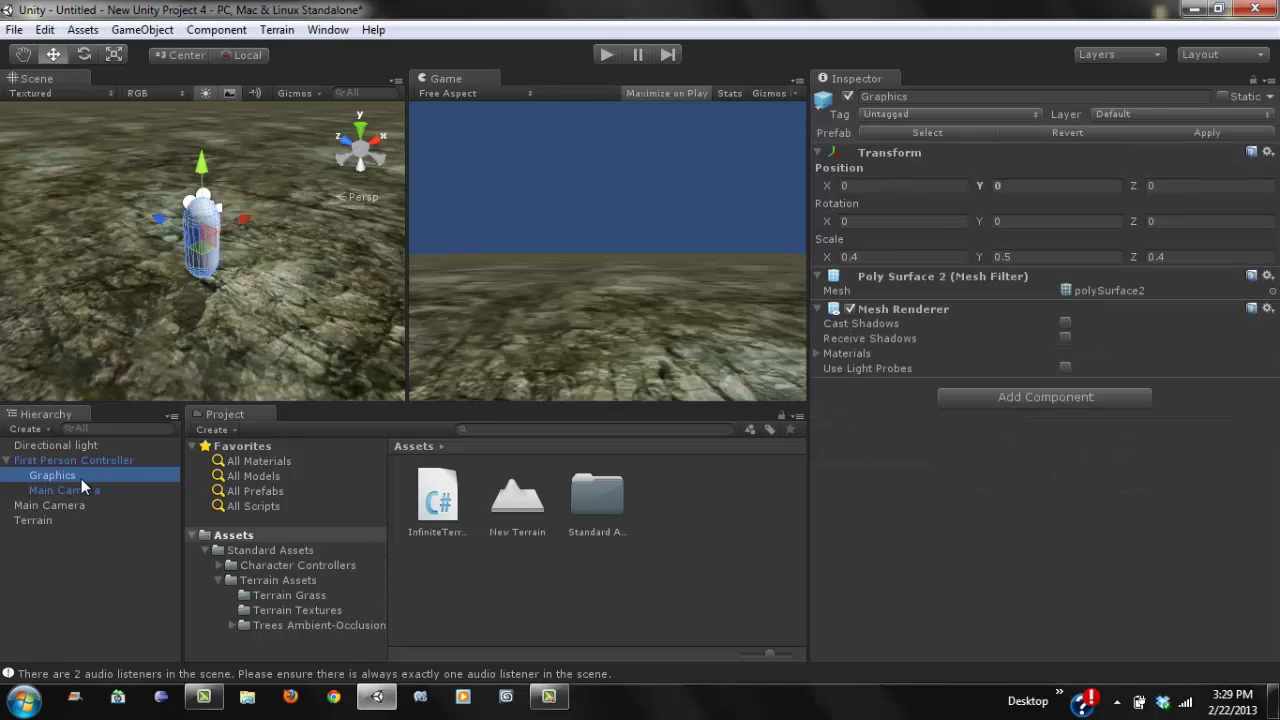
{"action": "left_click_drag", "start_coordinate": [81, 478], "coordinate": [48, 466]}
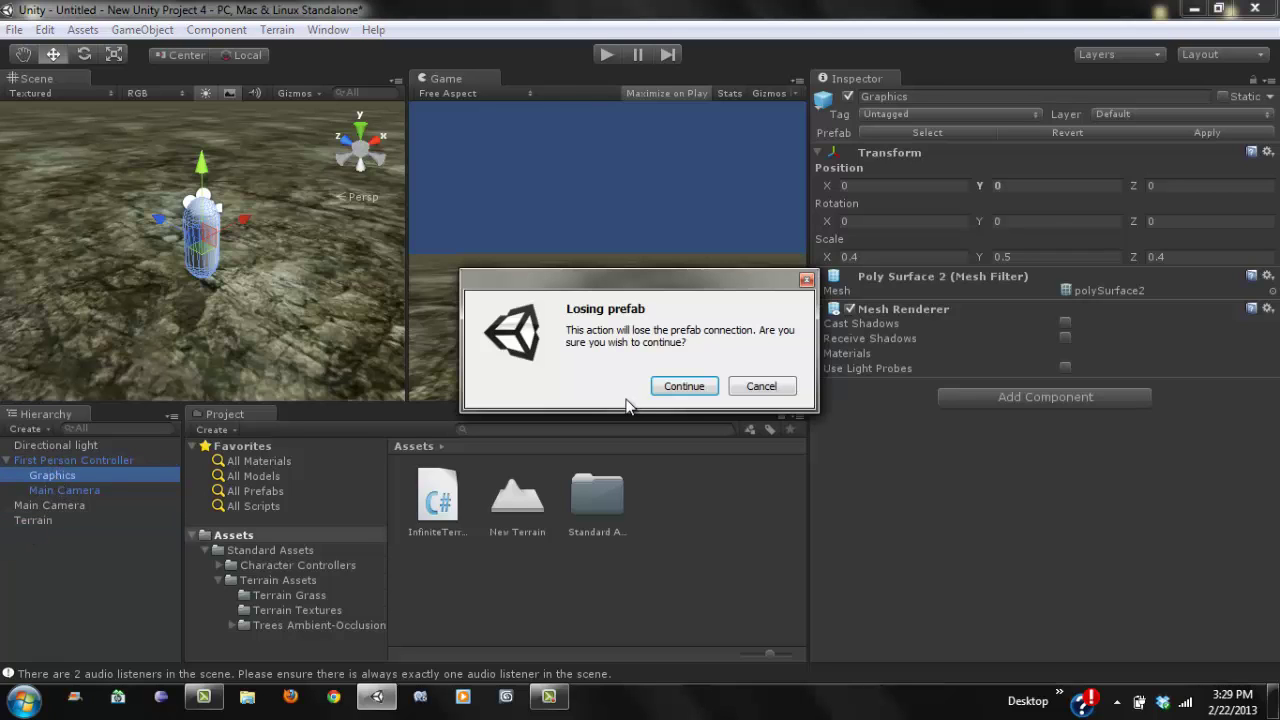
{"action": "left_click", "coordinate": [771, 390]}
Assign the First Person Controller's Graphics object as the Player Object of the Terrain's Infinite Terrain script.
{"action": "left_click", "coordinate": [24, 521]}
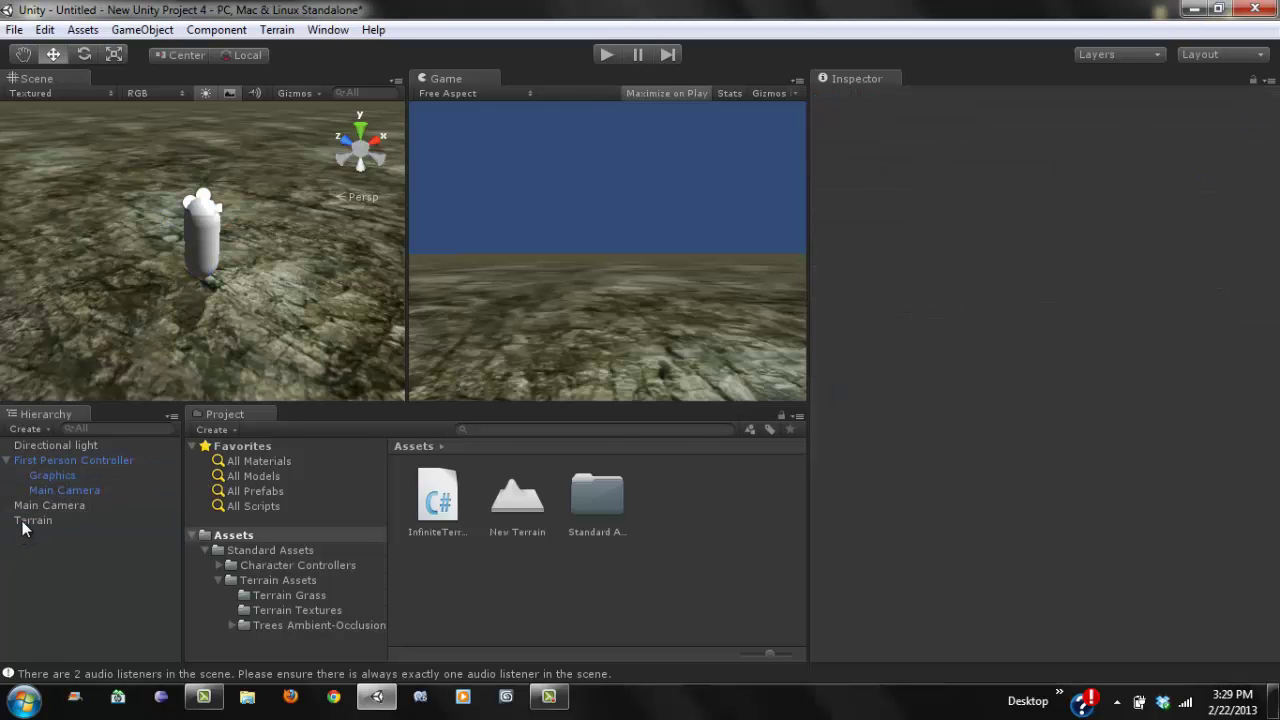
{"action": "left_click_drag", "start_coordinate": [66, 462], "coordinate": [1068, 452]}
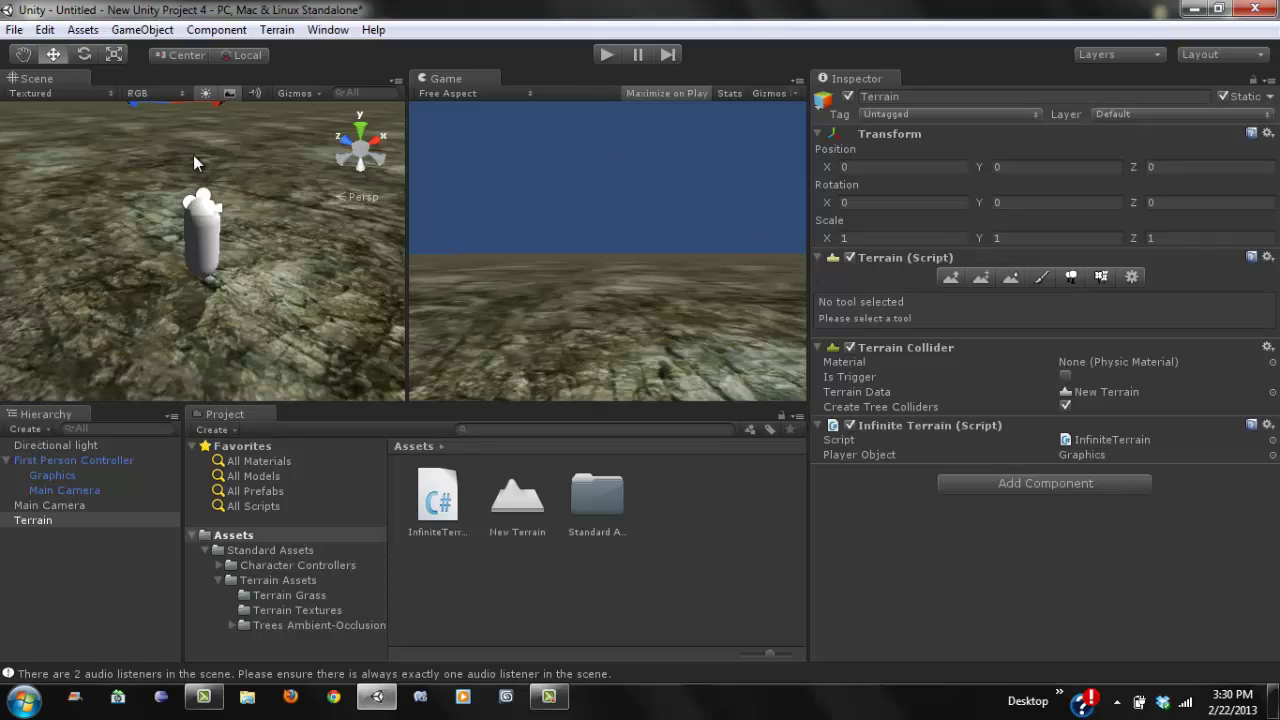
Play-test the infinite terrain by walking the first person controller forward.
{"action": "left_click", "coordinate": [607, 53]}
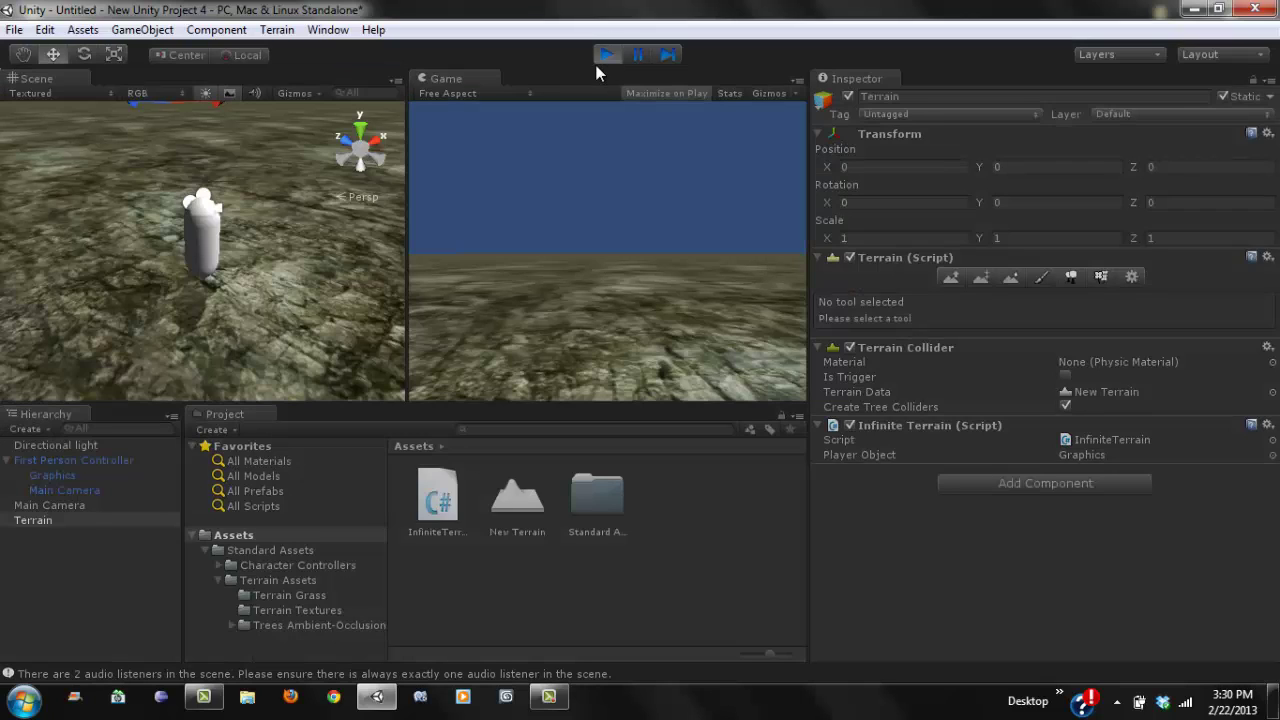
{"action": "key", "text": "w"}
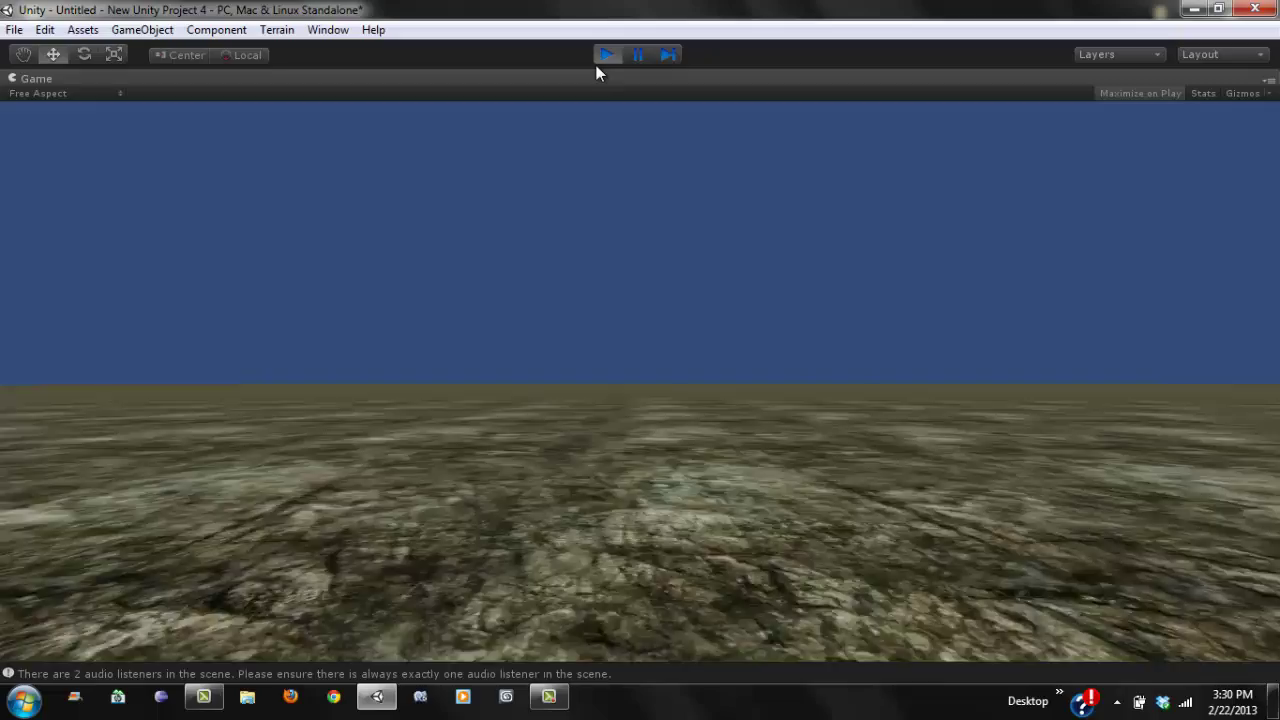